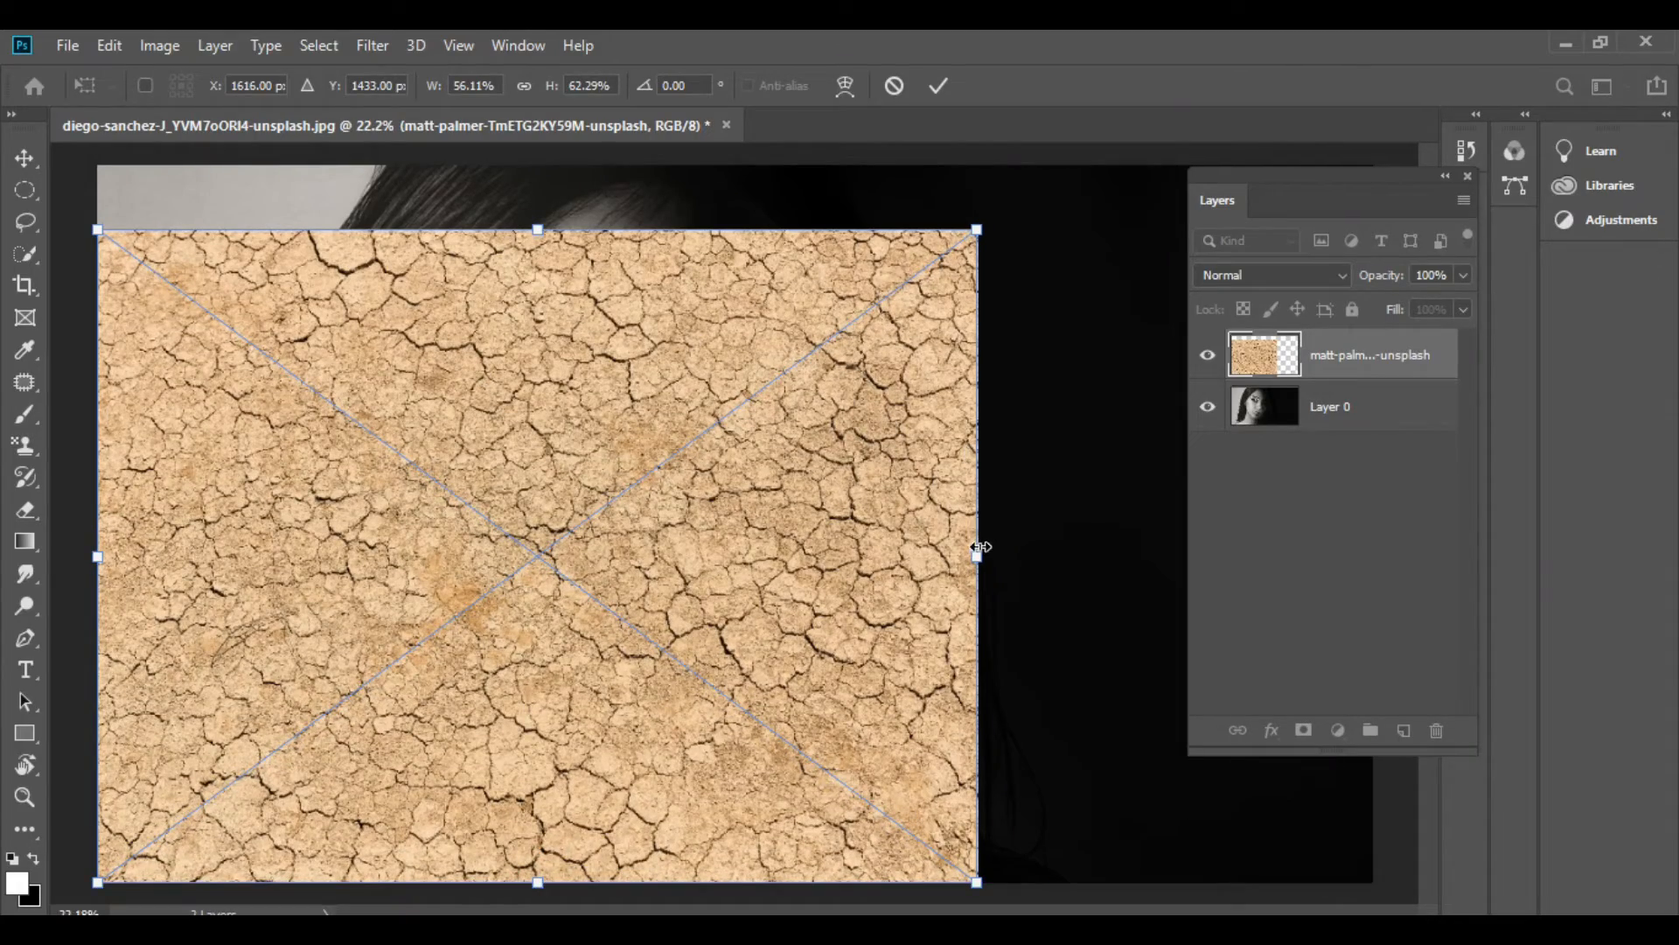
Resize the placed cracked-earth image to about 50.16% width and 68.46% height so it covers the woman's face and the background beside it
left_click_drag(979, 546, 885, 553)
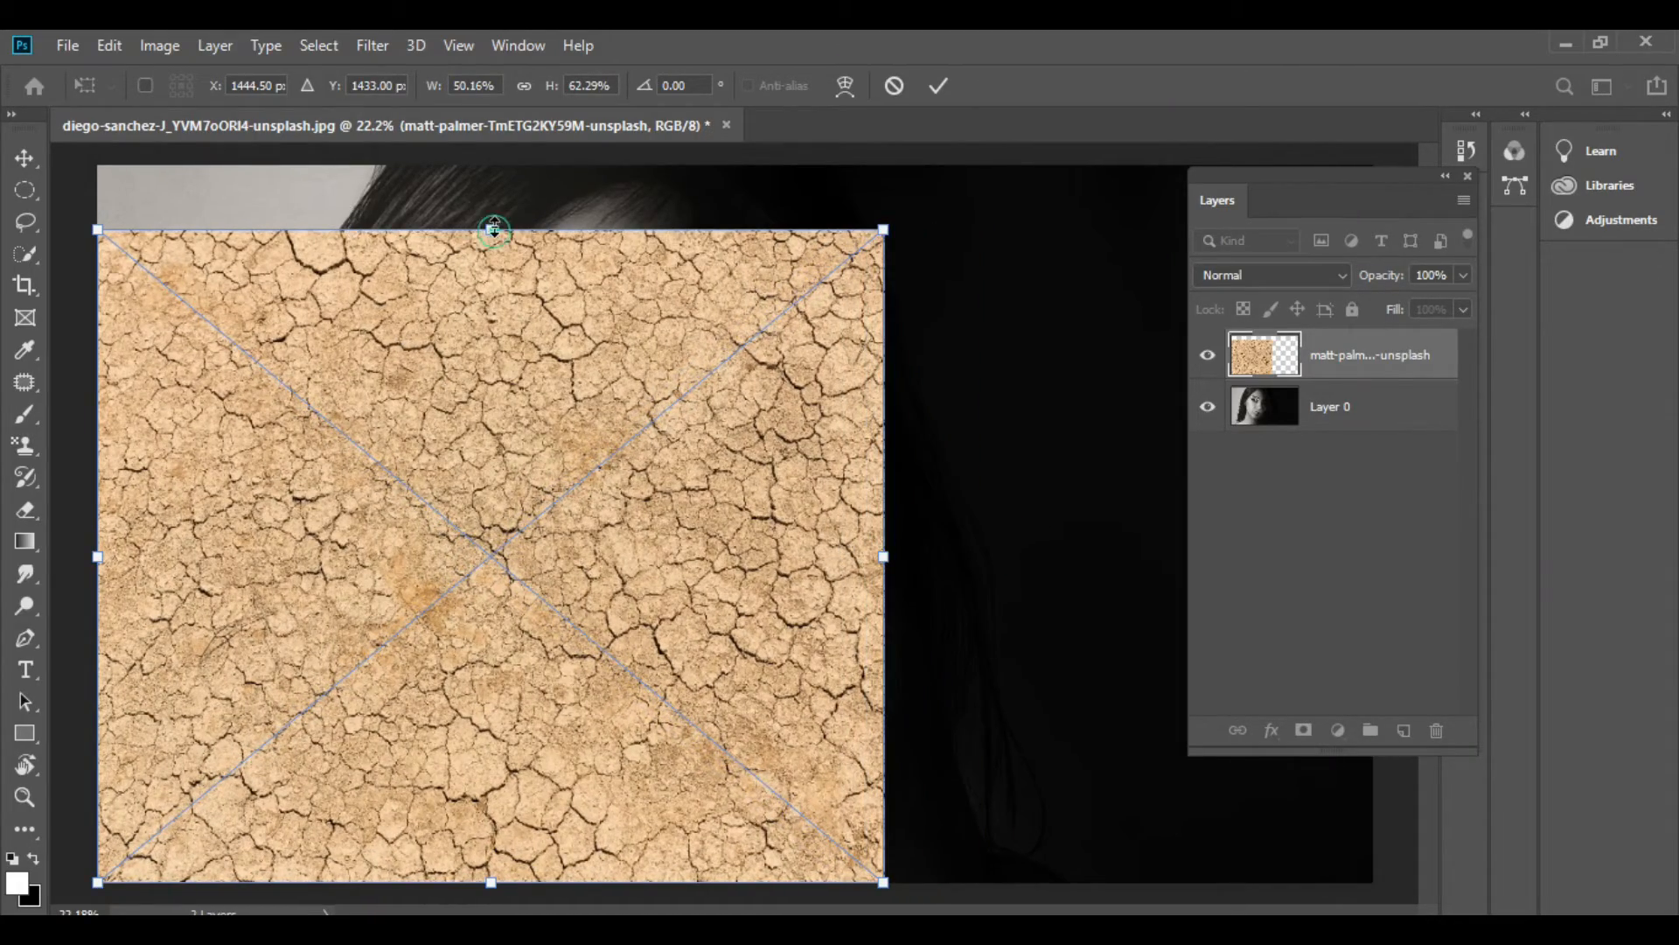
left_click_drag(495, 230, 497, 166)
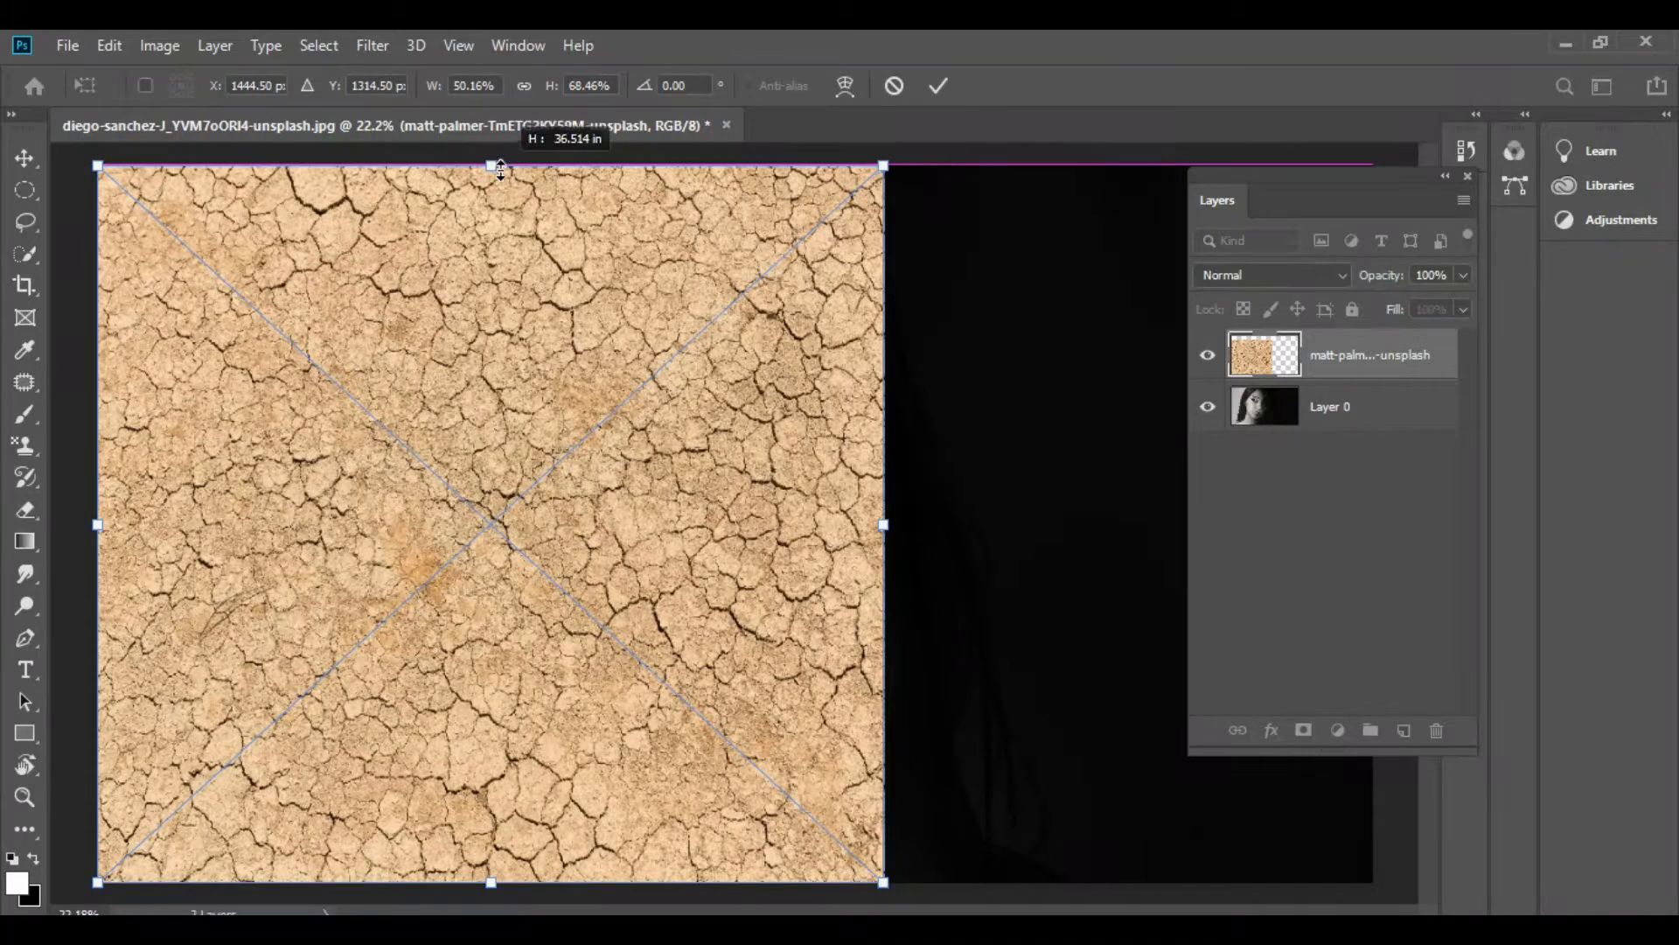
left_click(934, 85)
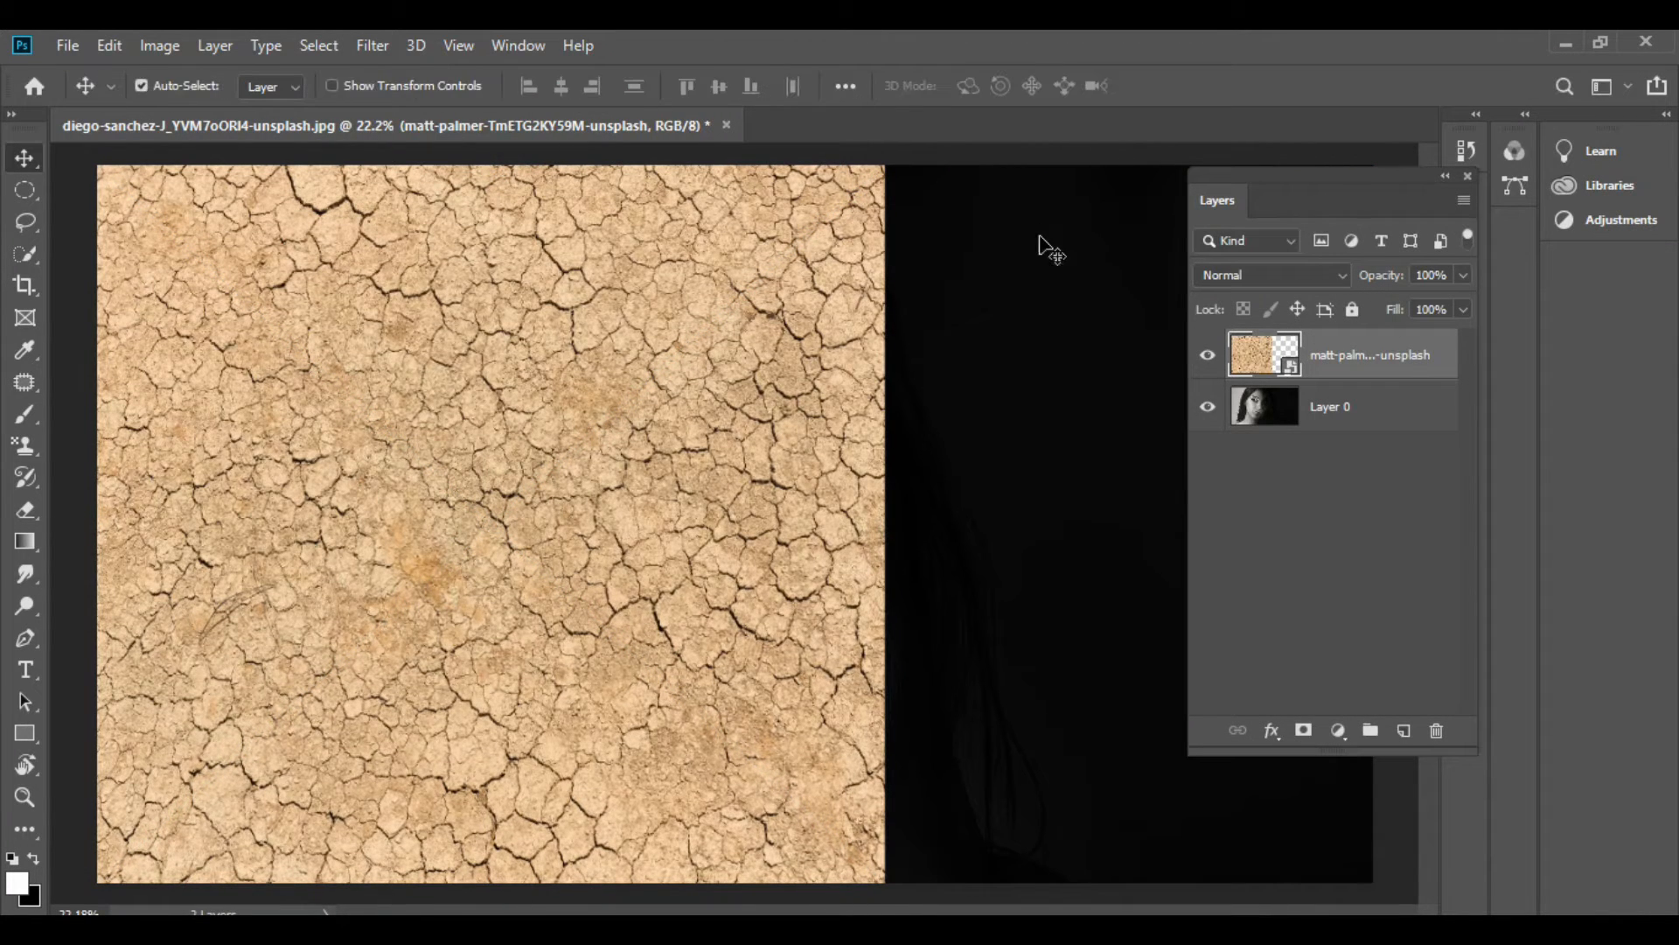
Set the cracked-earth layer's blend mode to Linear Burn and add a layer mask to it
left_click(1336, 275)
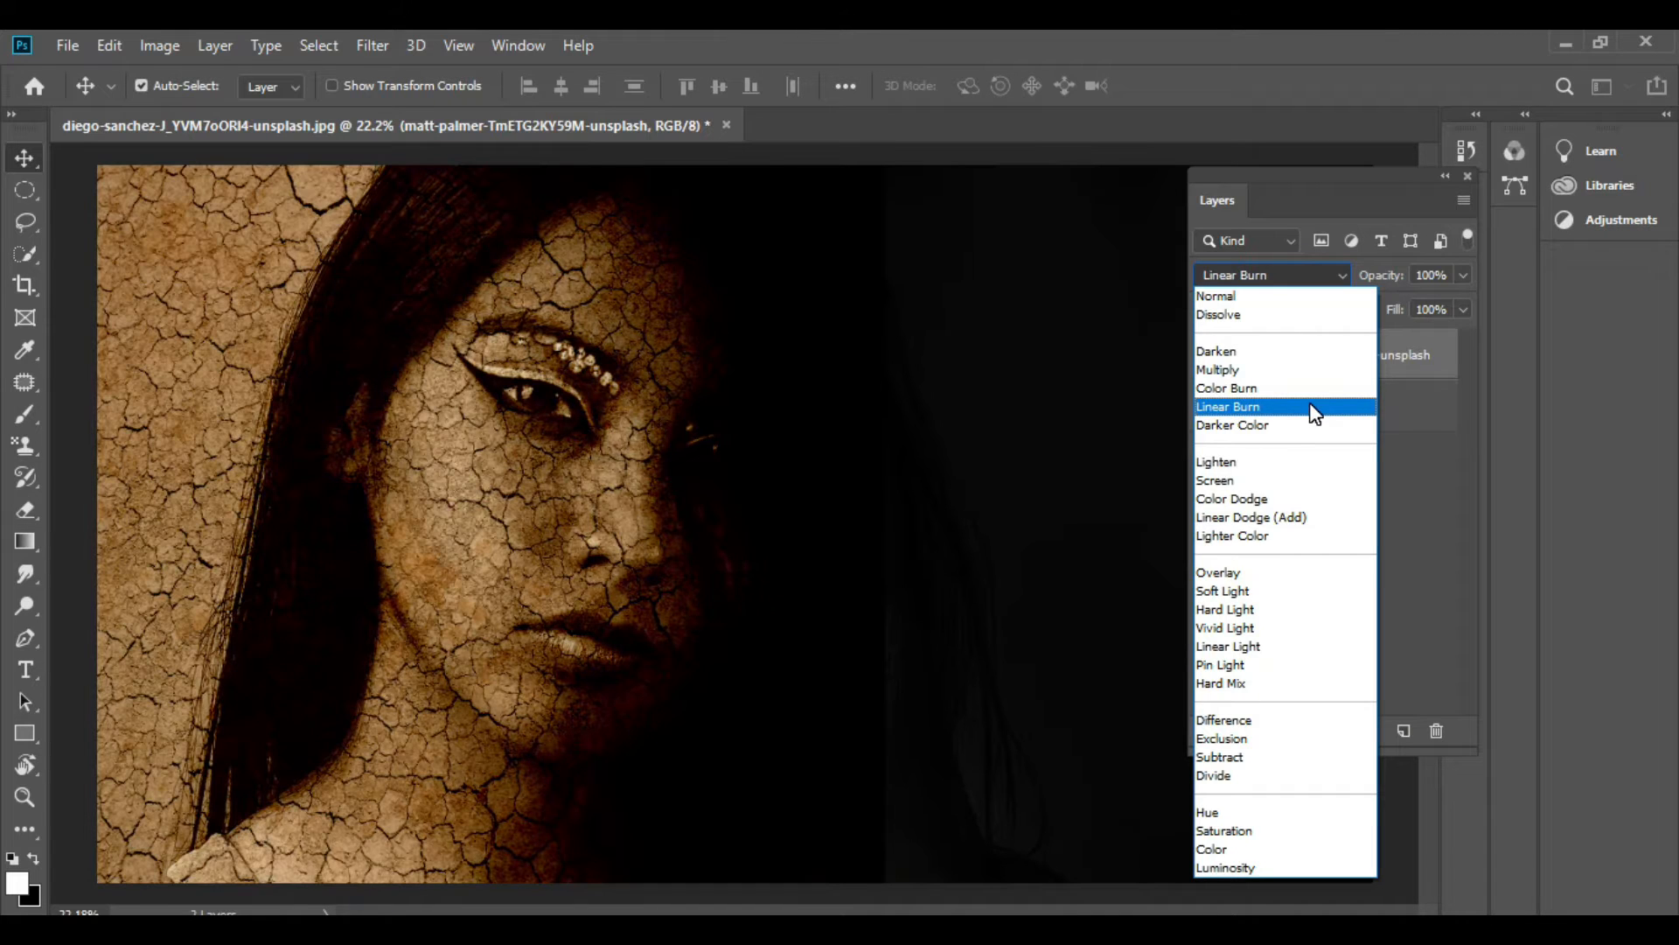
left_click(1314, 412)
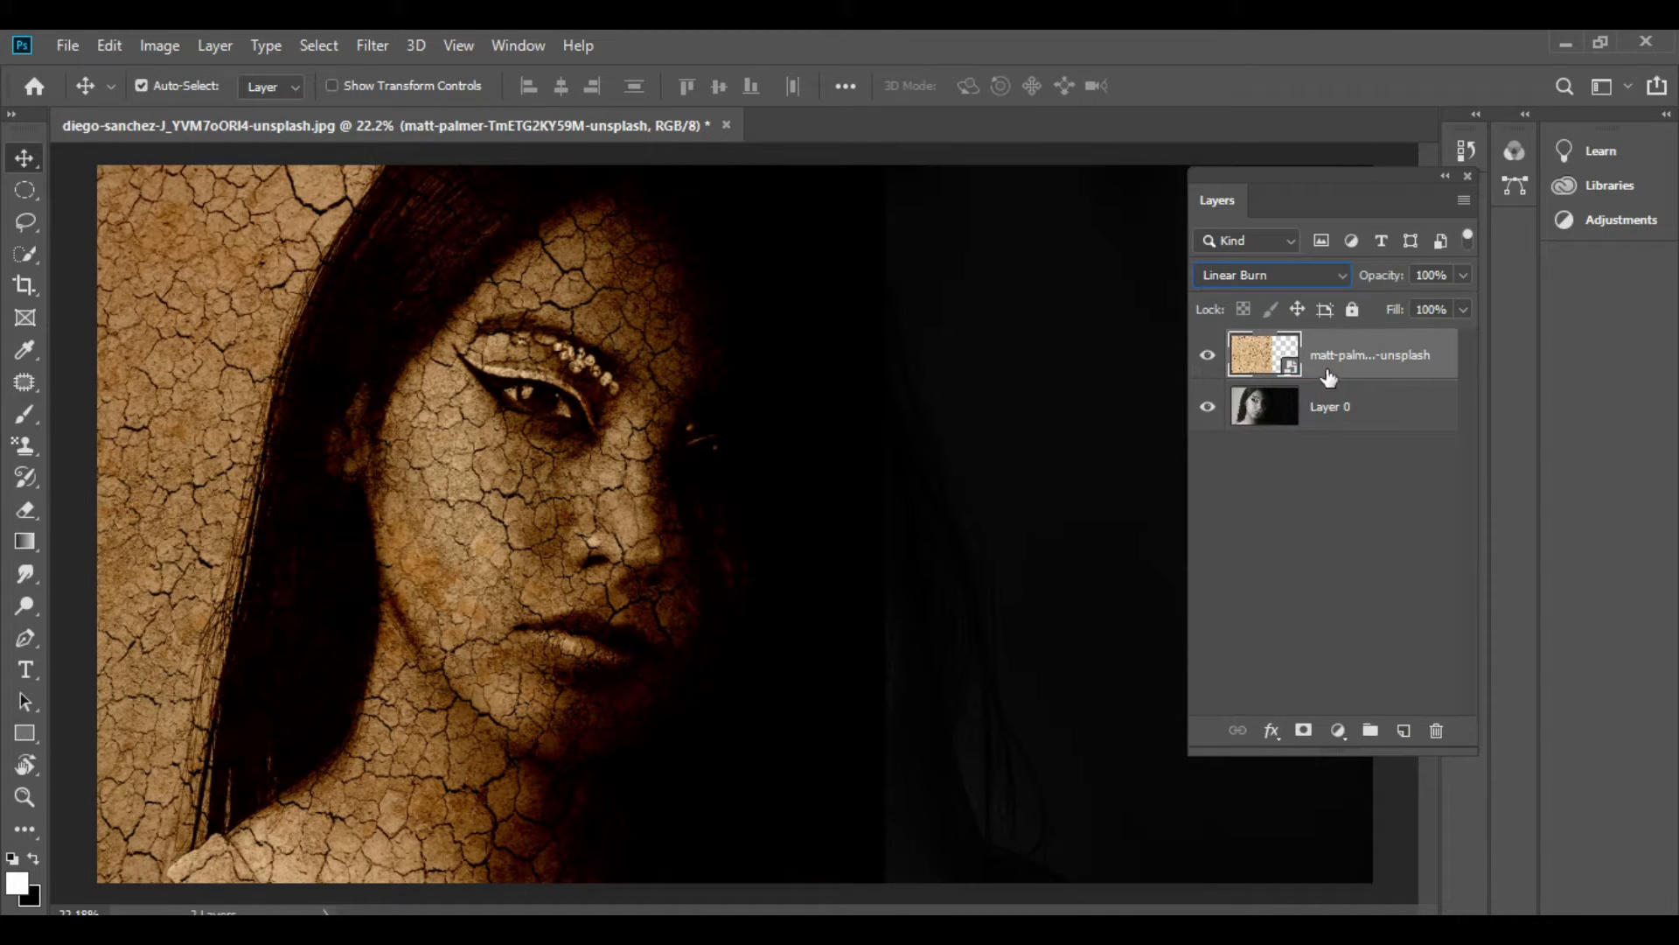
left_click(1304, 731)
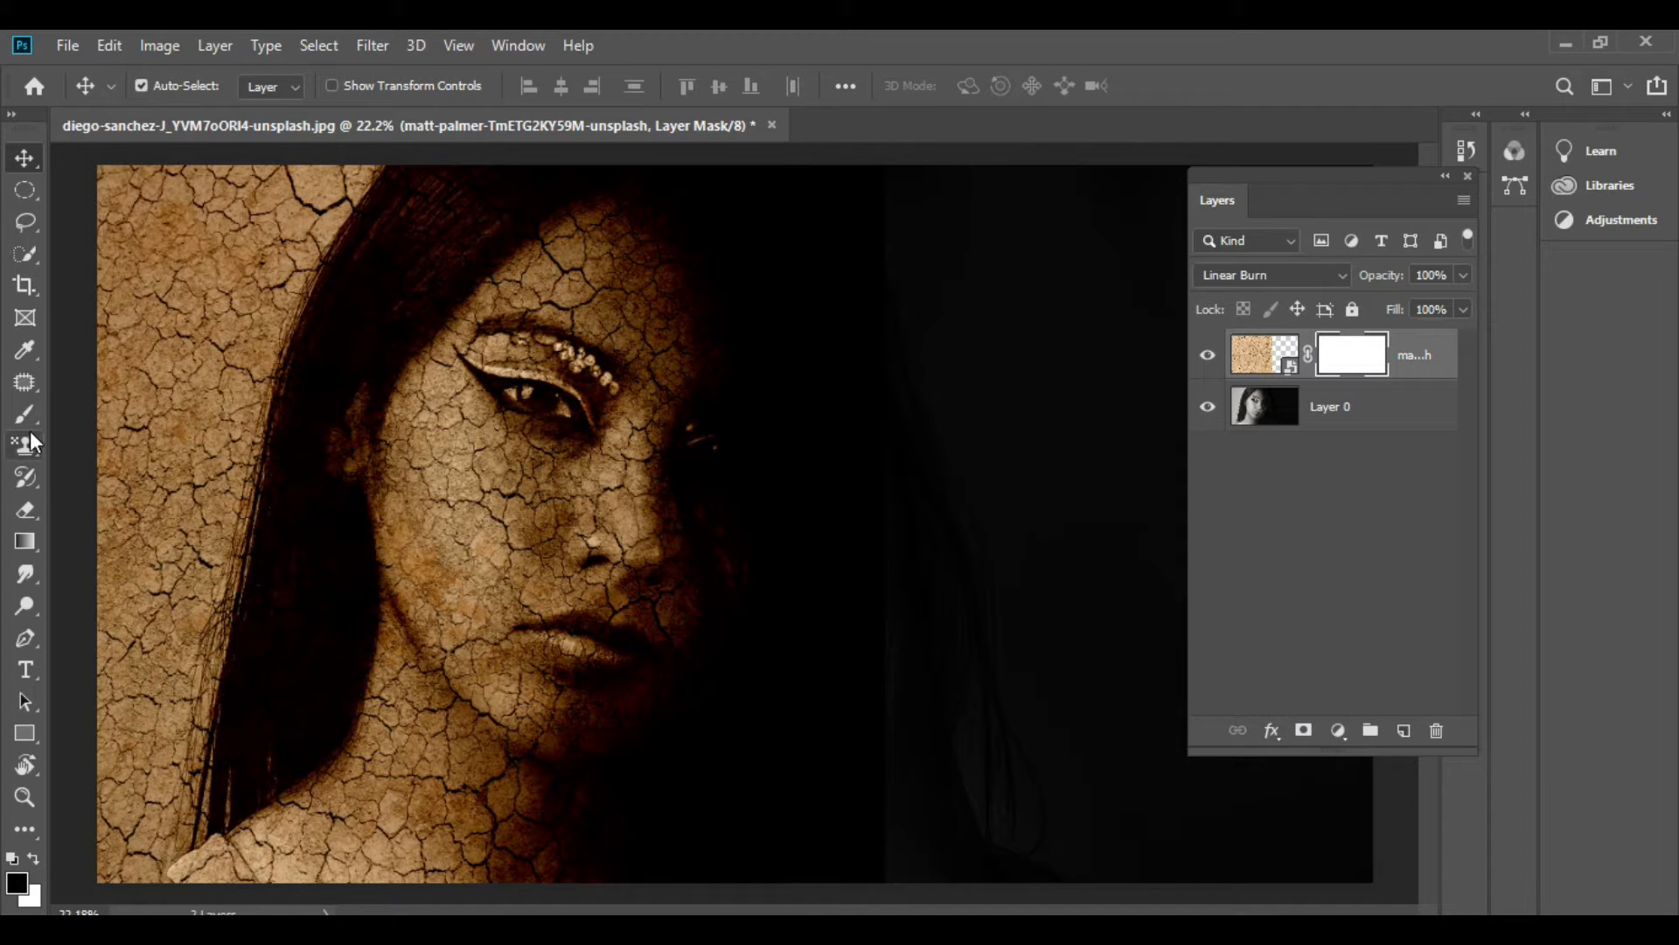
Mask the cracked texture off the light background beside the hair, using a black 300 px brush at 100% opacity
left_click_drag(25, 415, 107, 416)
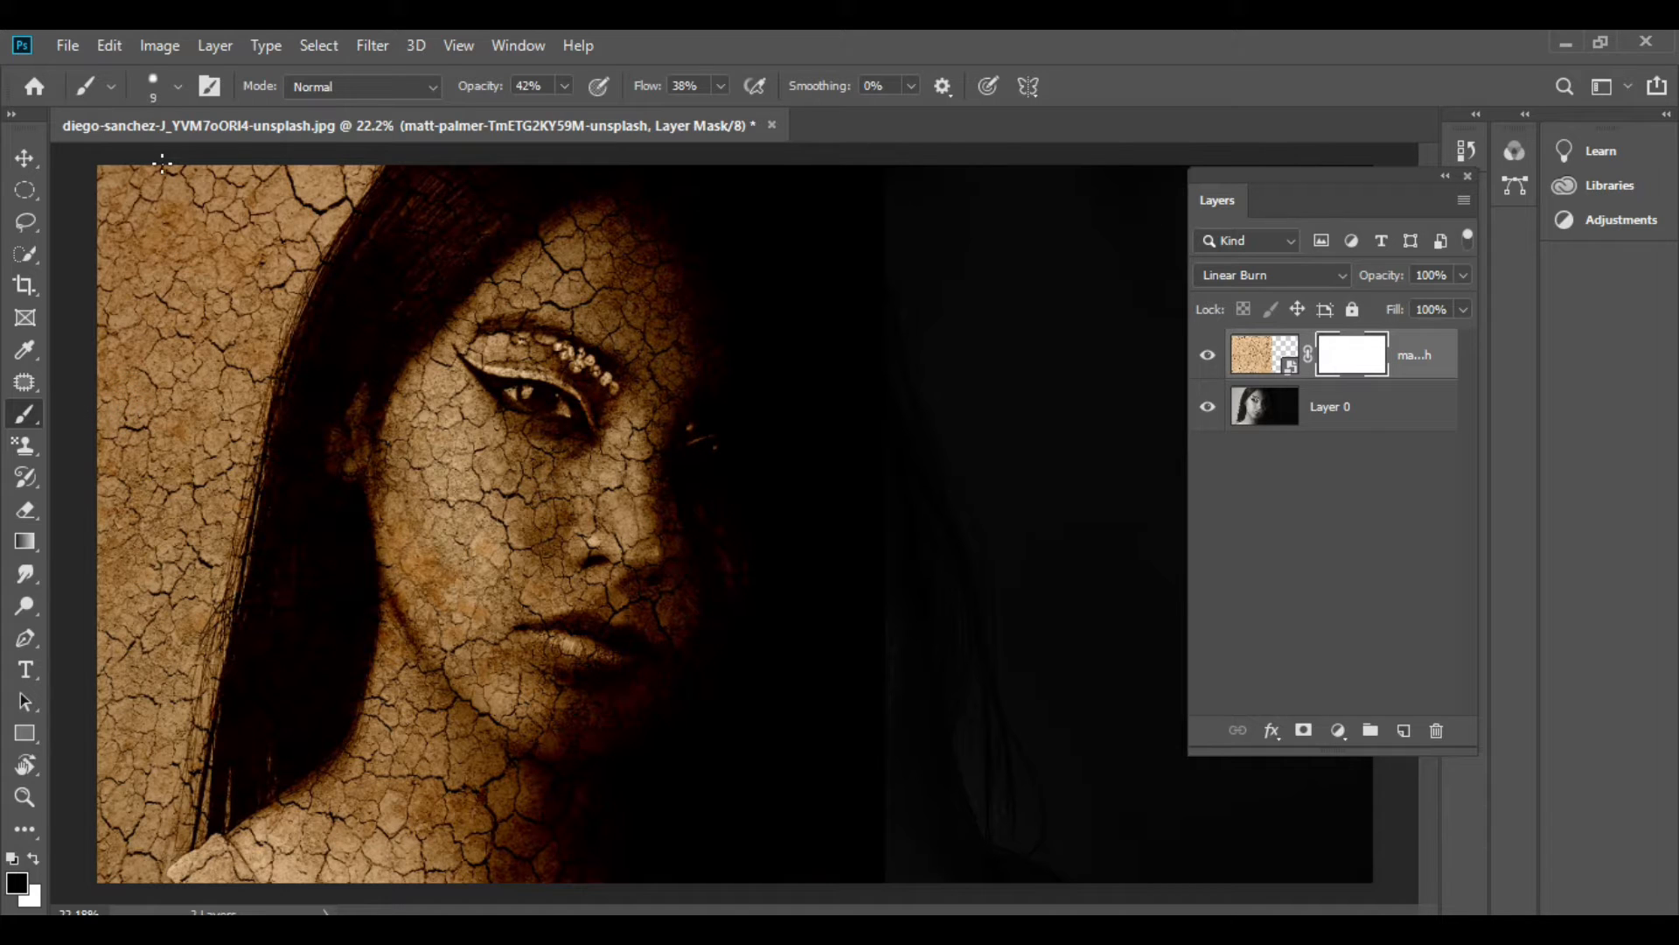
key("bracketright")
key("bracketright")
key("bracketright")
key("bracketright")
key("bracketright")
key("bracketright")
key("bracketright")
key("bracketright")
key("bracketright")
key("bracketright")
key("bracketright")
key("bracketright")
key("bracketright")
key("bracketright")
key("bracketright")
key("bracketright")
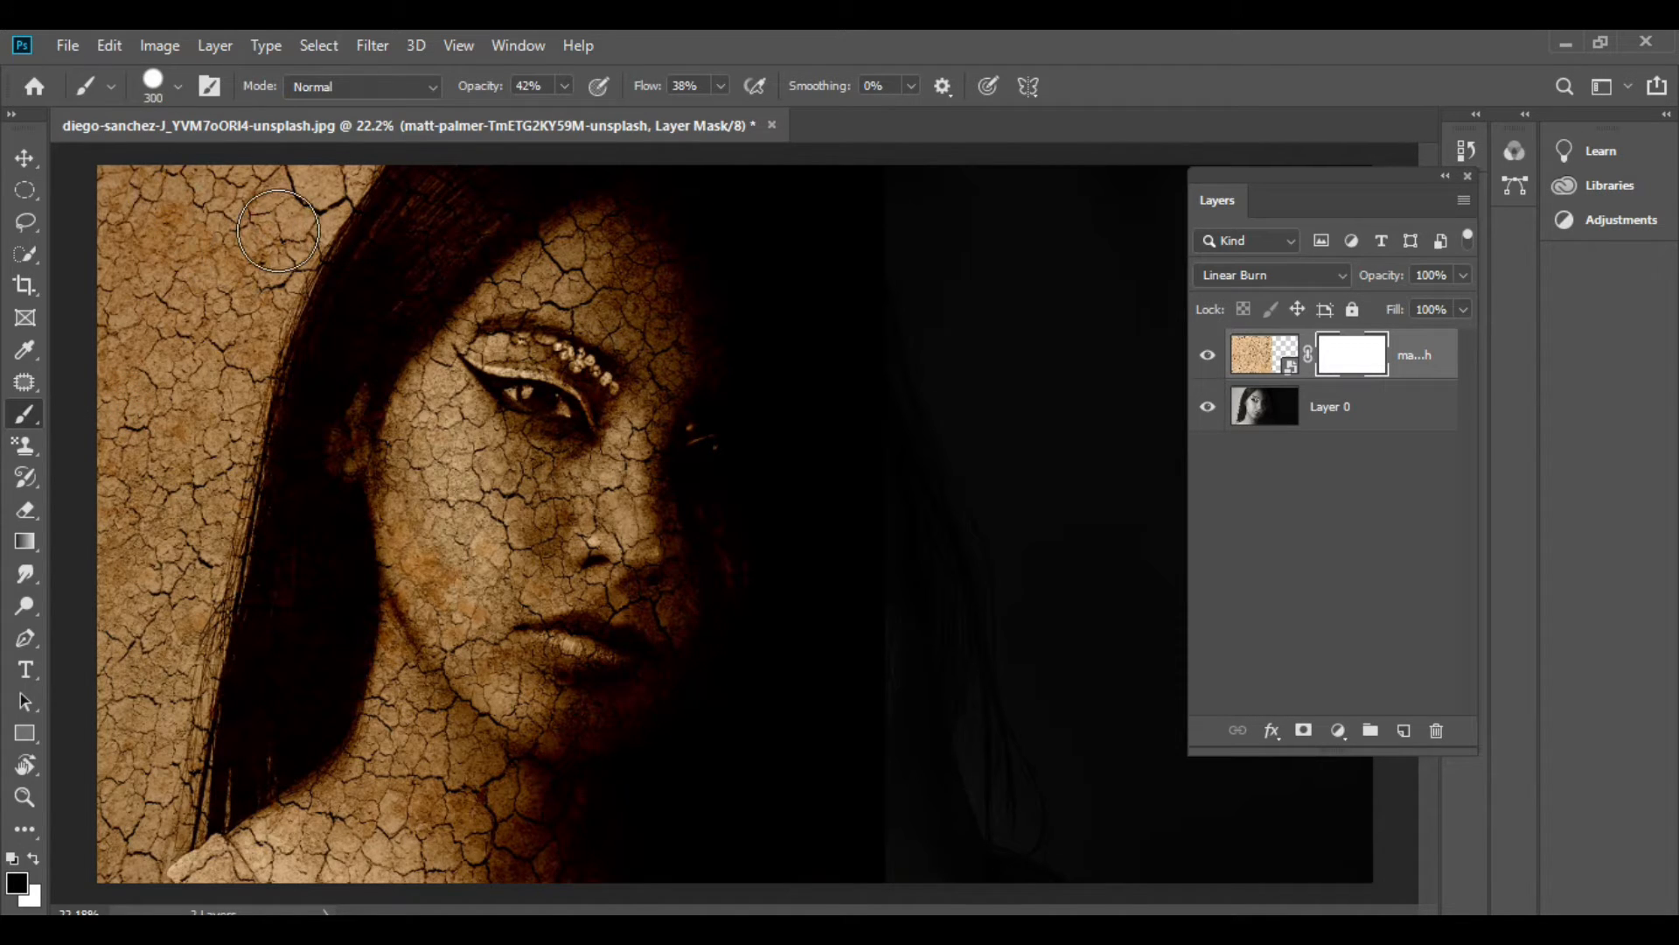
mouse_move(360, 175)
left_mouse_down()
mouse_move(239, 206)
mouse_move(143, 206)
mouse_move(271, 224)
left_mouse_up()
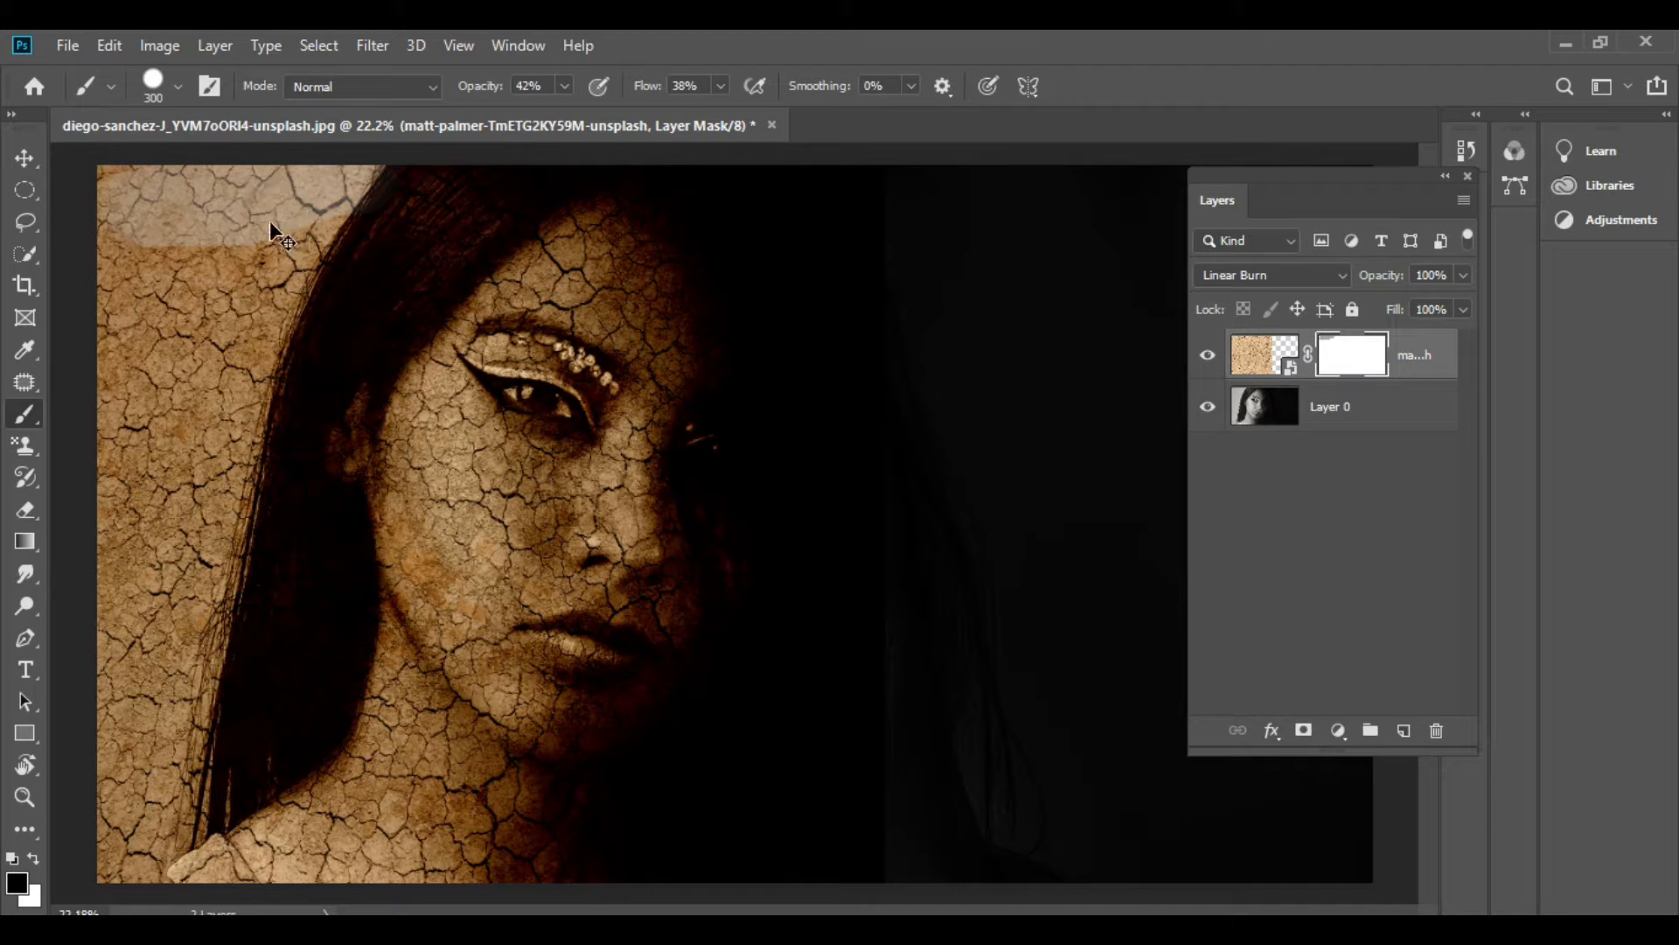
key("ctrl+z")
left_click(565, 93)
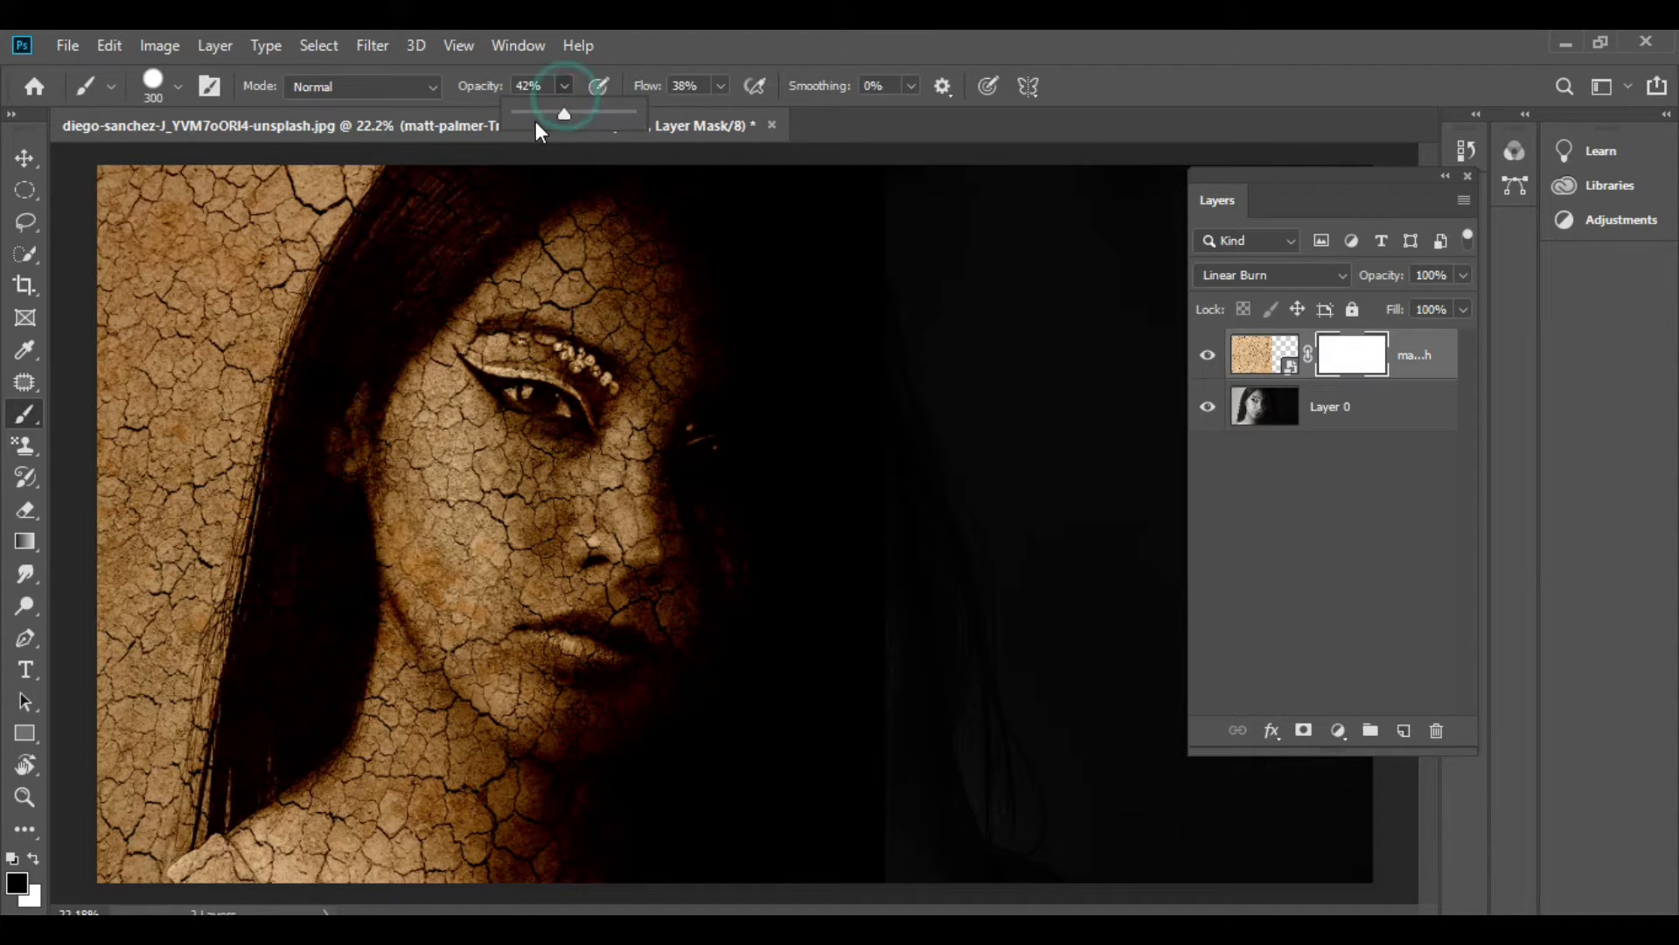
left_click_drag(591, 116, 646, 119)
mouse_move(354, 176)
left_mouse_down()
mouse_move(104, 207)
mouse_move(298, 219)
mouse_move(308, 203)
mouse_move(224, 471)
mouse_move(197, 725)
mouse_move(125, 849)
mouse_move(192, 270)
mouse_move(210, 259)
mouse_move(221, 287)
mouse_move(107, 266)
mouse_move(137, 360)
mouse_move(99, 709)
mouse_move(114, 671)
mouse_move(160, 776)
left_mouse_up()
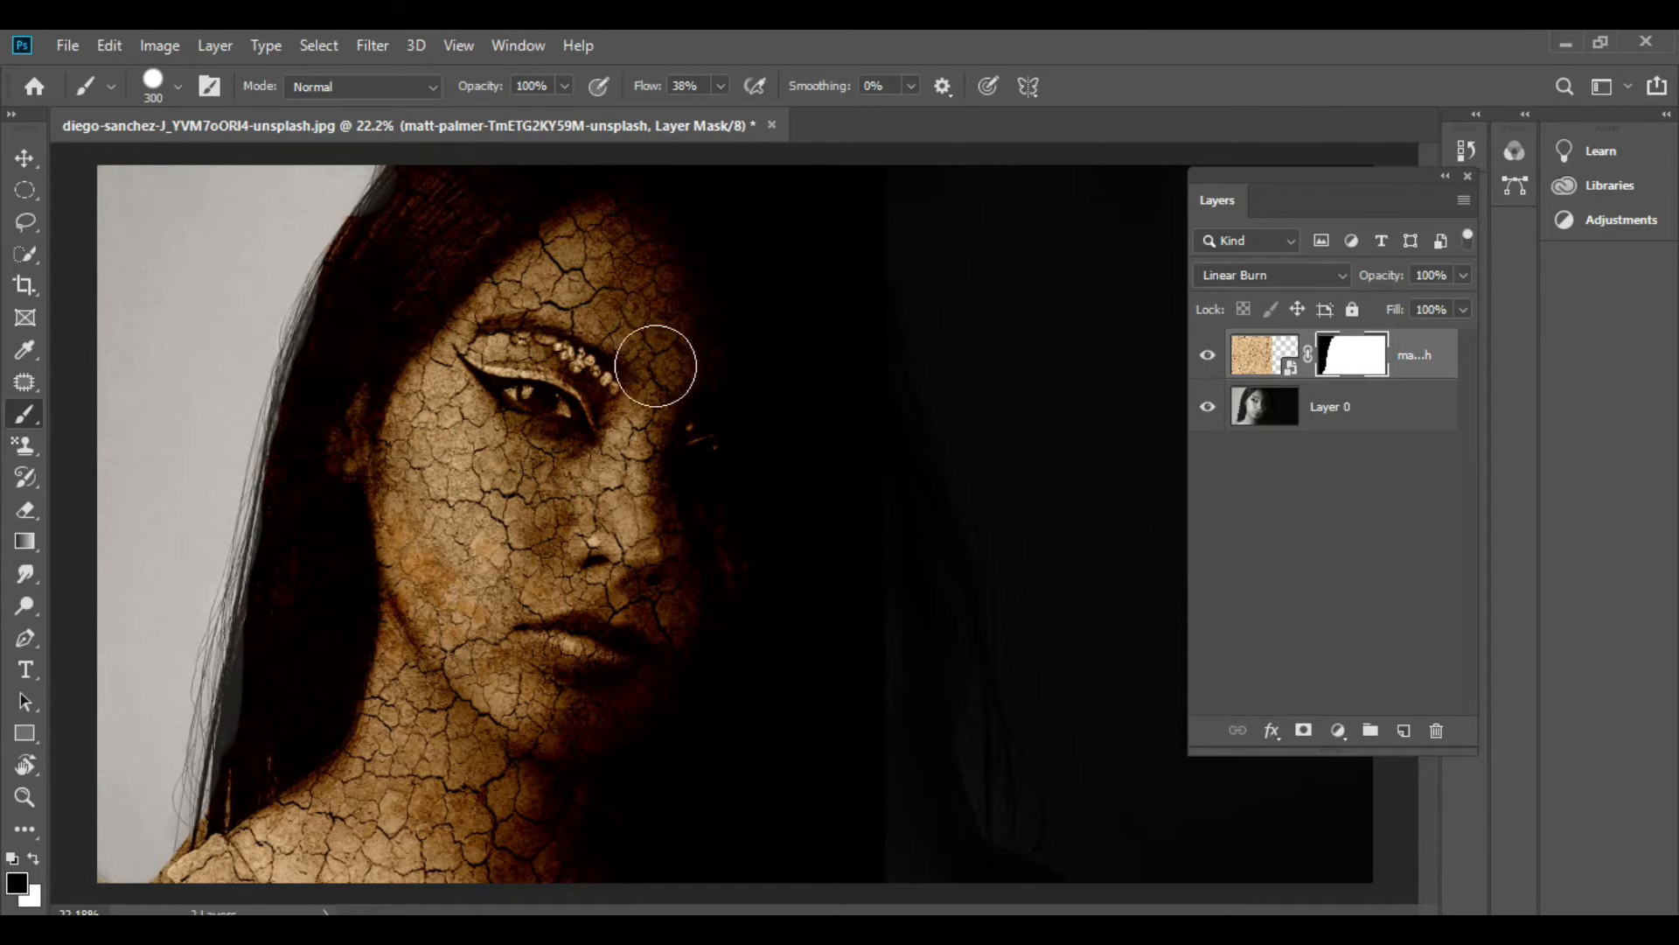
Partly mask the texture off the beads above the brightly lit eye, using a 45 px brush at 29% opacity
key("bracketleft")
key("bracketleft")
key("bracketleft")
key("bracketleft")
key("bracketleft")
key("bracketleft")
key("bracketleft")
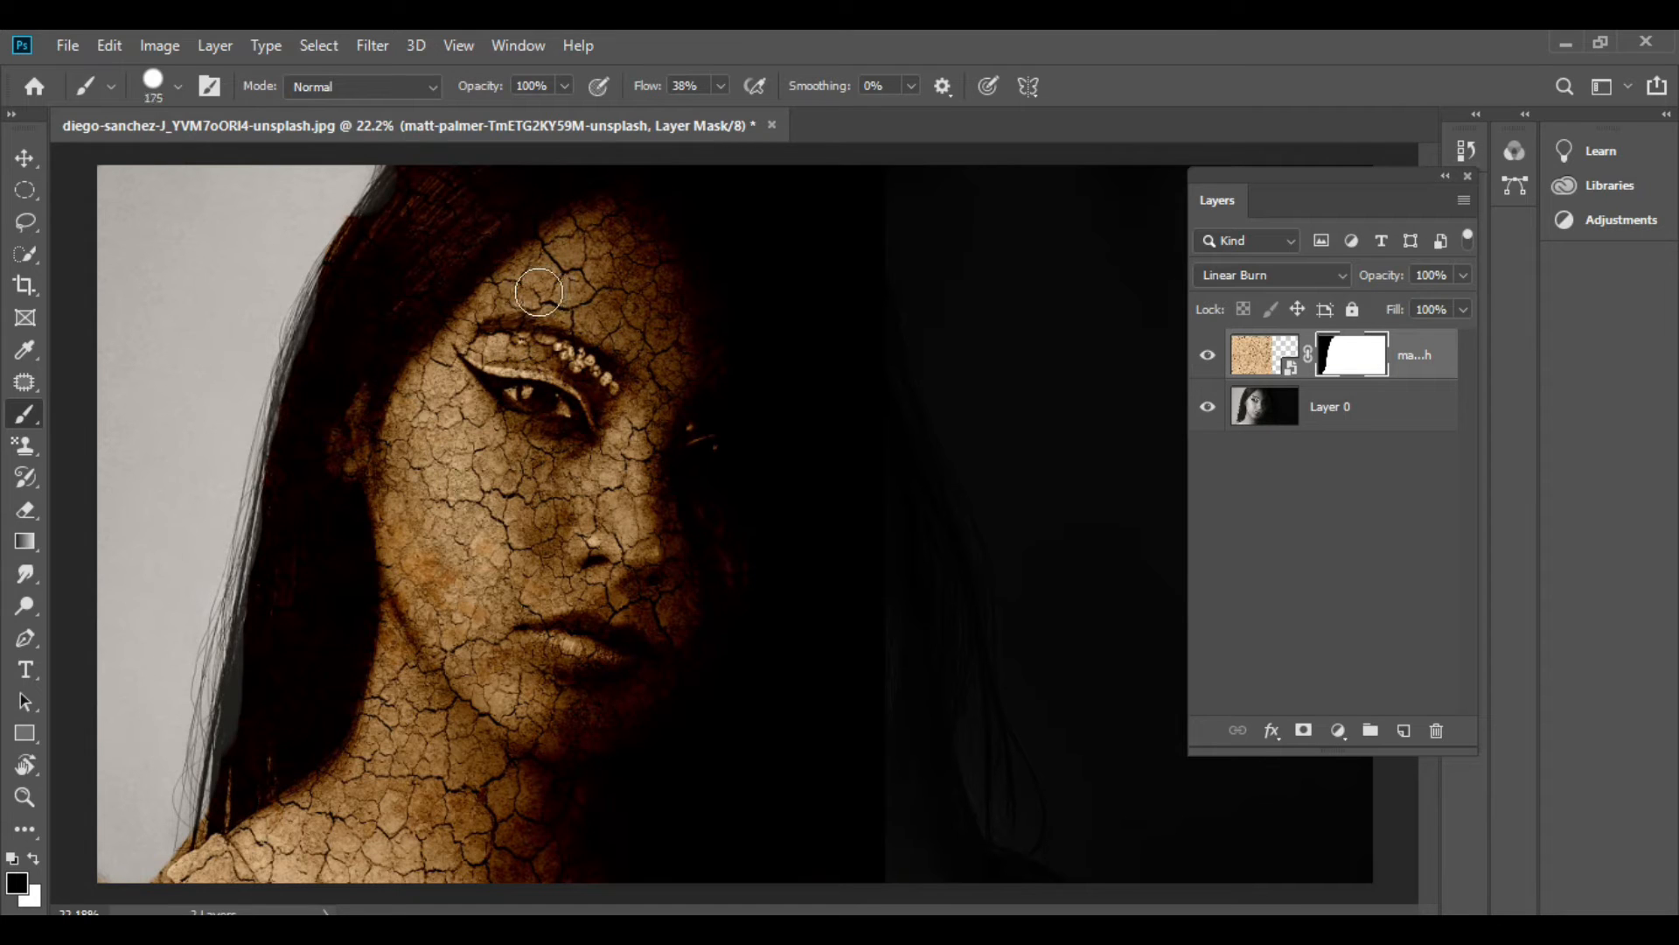
key("bracketleft")
key("bracketleft")
key("alt")
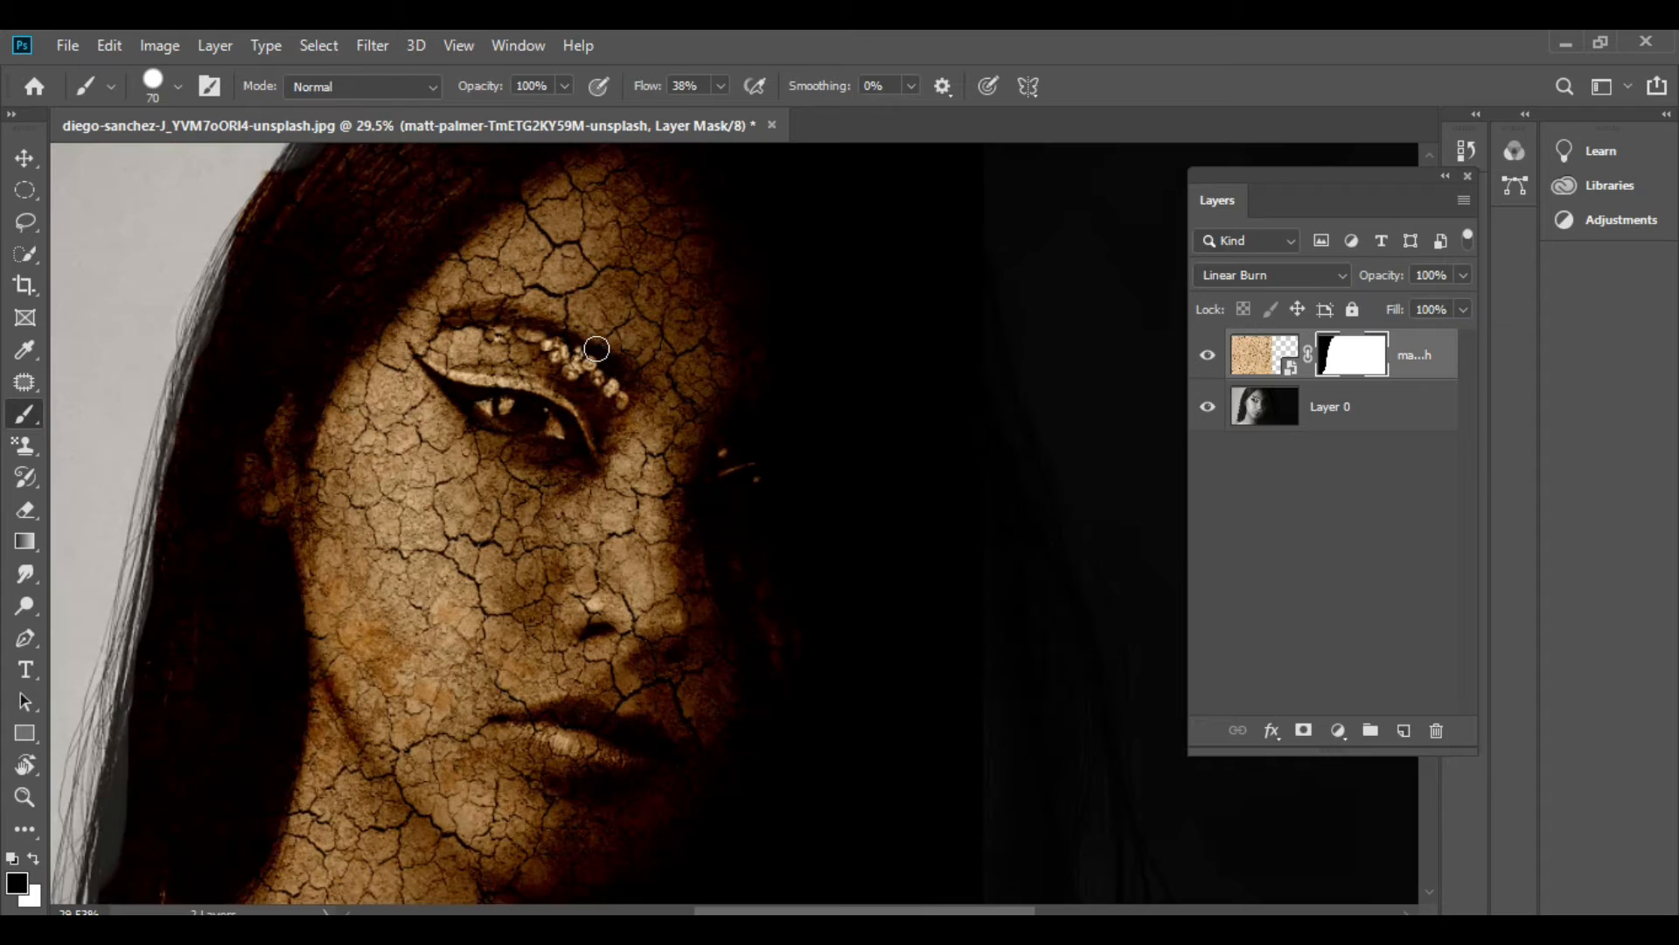
scroll(598, 344, "up", 2)
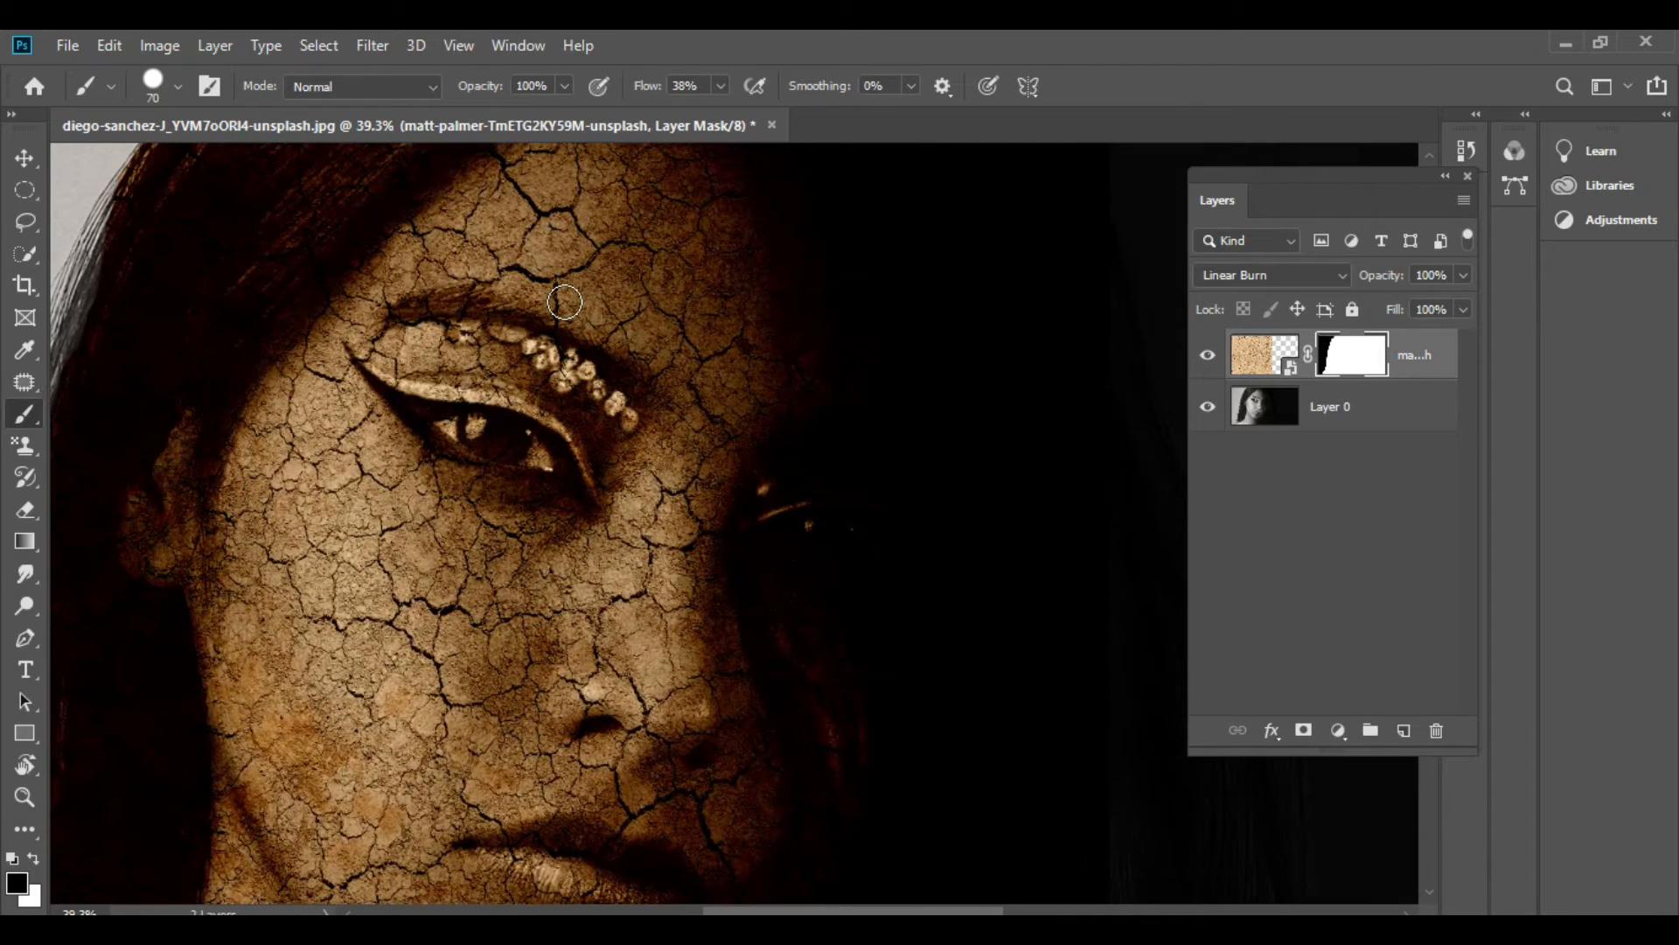
key("bracketleft")
key("bracketleft")
key("bracketleft")
left_click(564, 86)
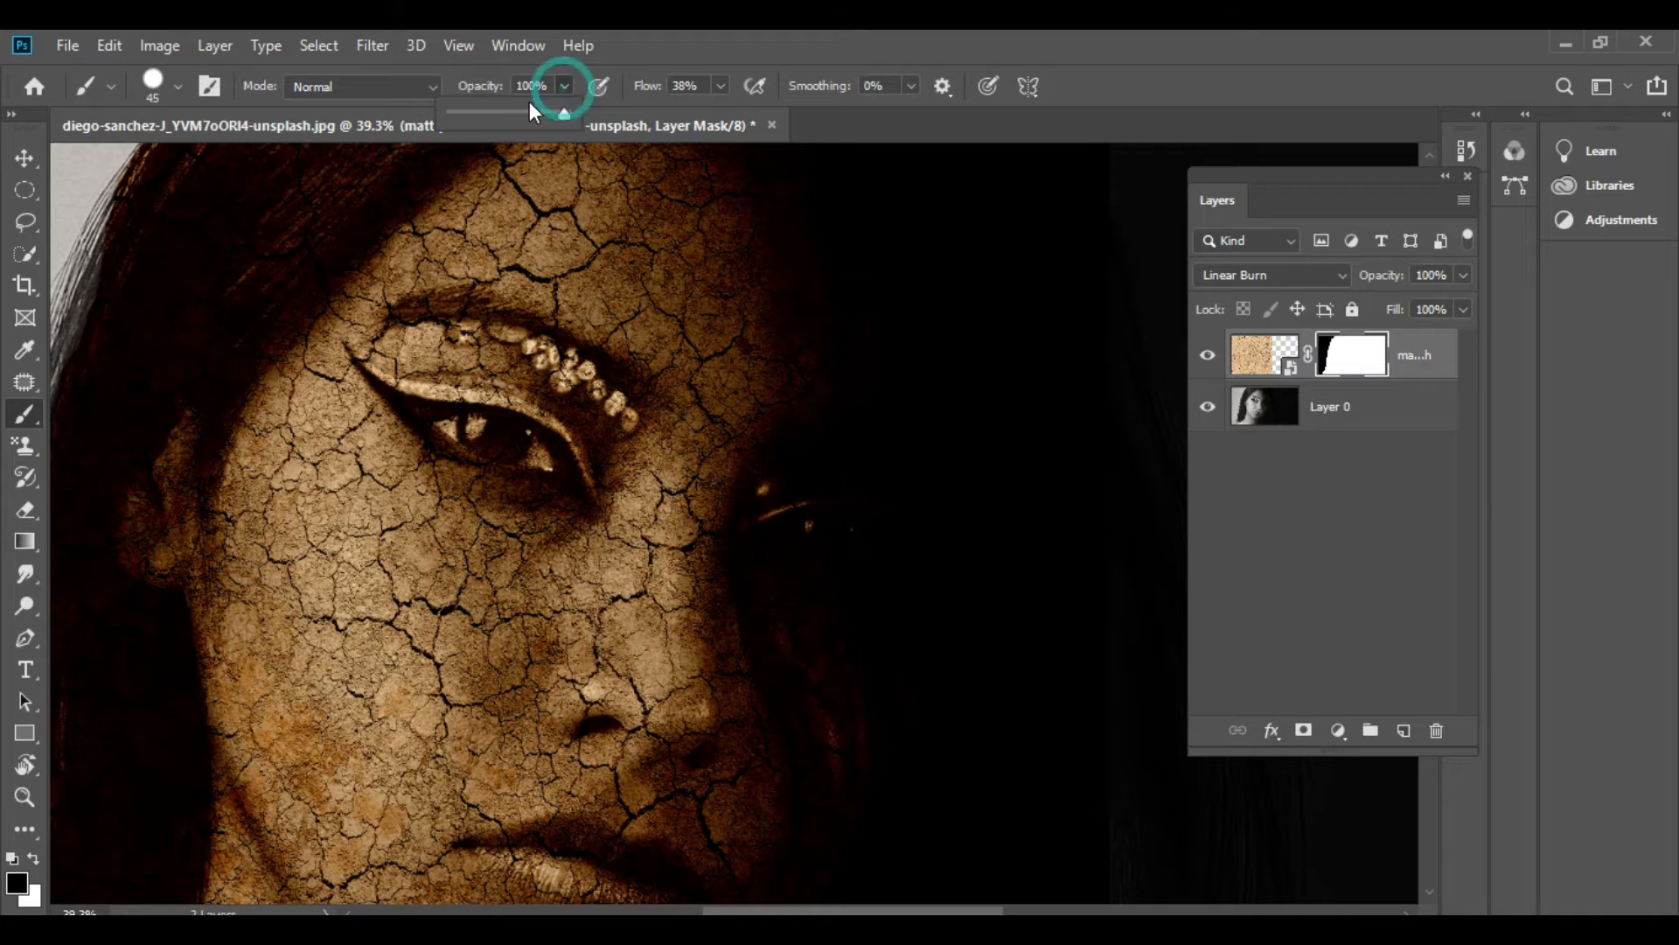
left_click(484, 117)
left_click(536, 347)
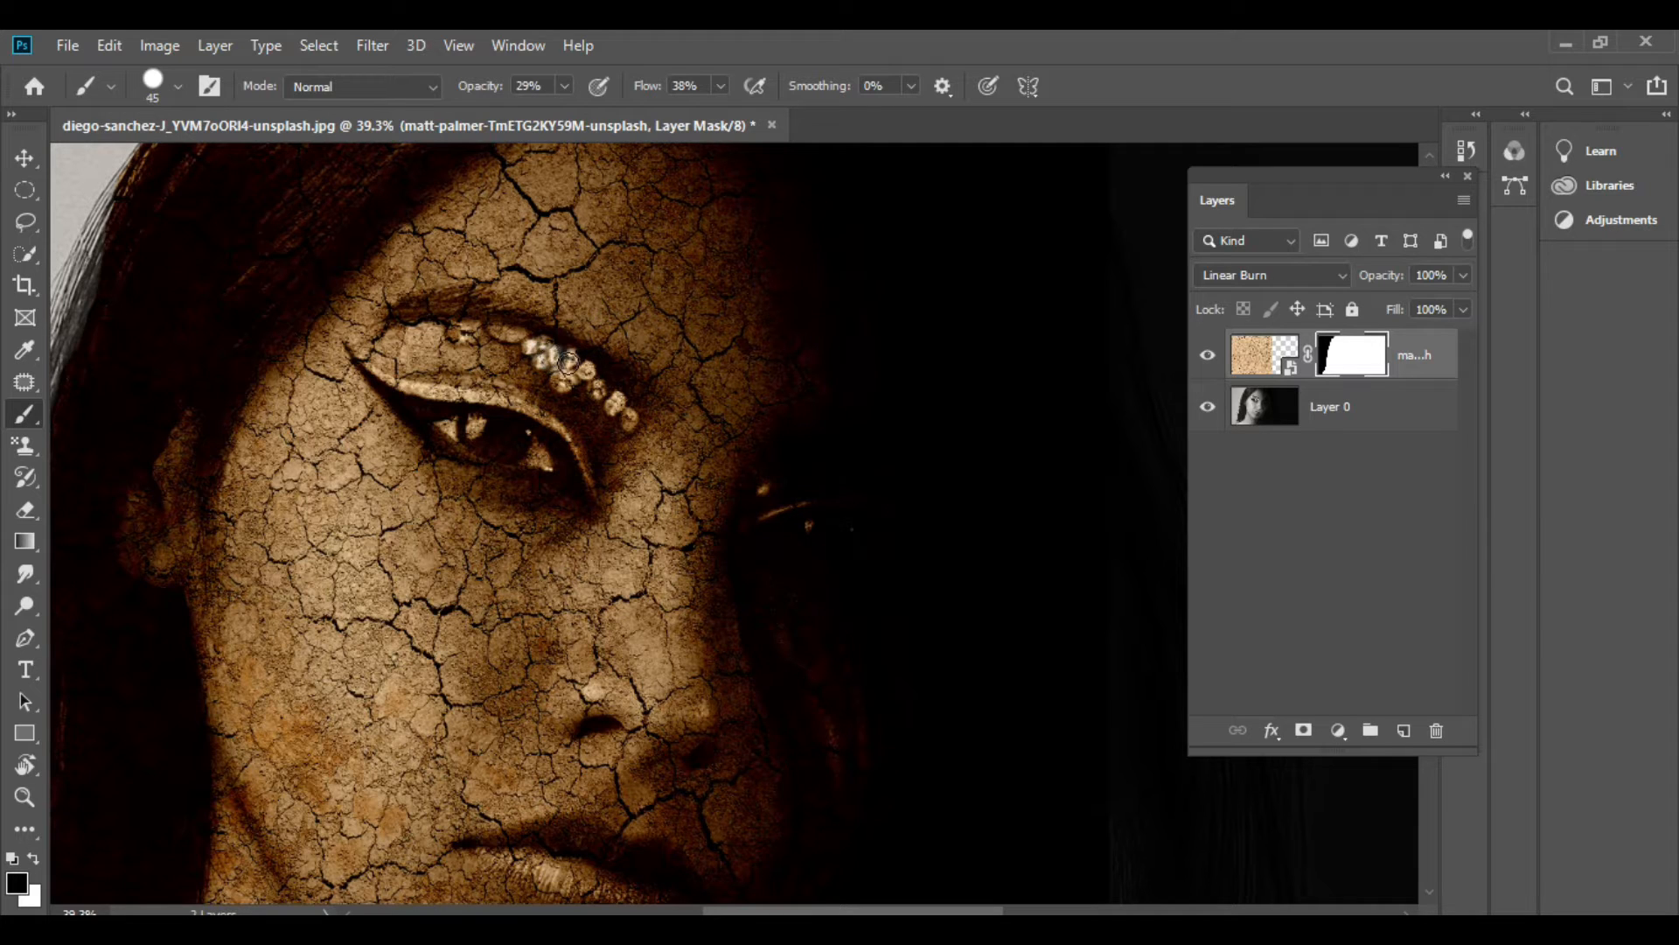
mouse_move(568, 360)
left_mouse_down()
mouse_move(558, 383)
mouse_move(582, 370)
mouse_move(621, 417)
mouse_move(532, 342)
mouse_move(433, 323)
left_mouse_up()
left_click(457, 330)
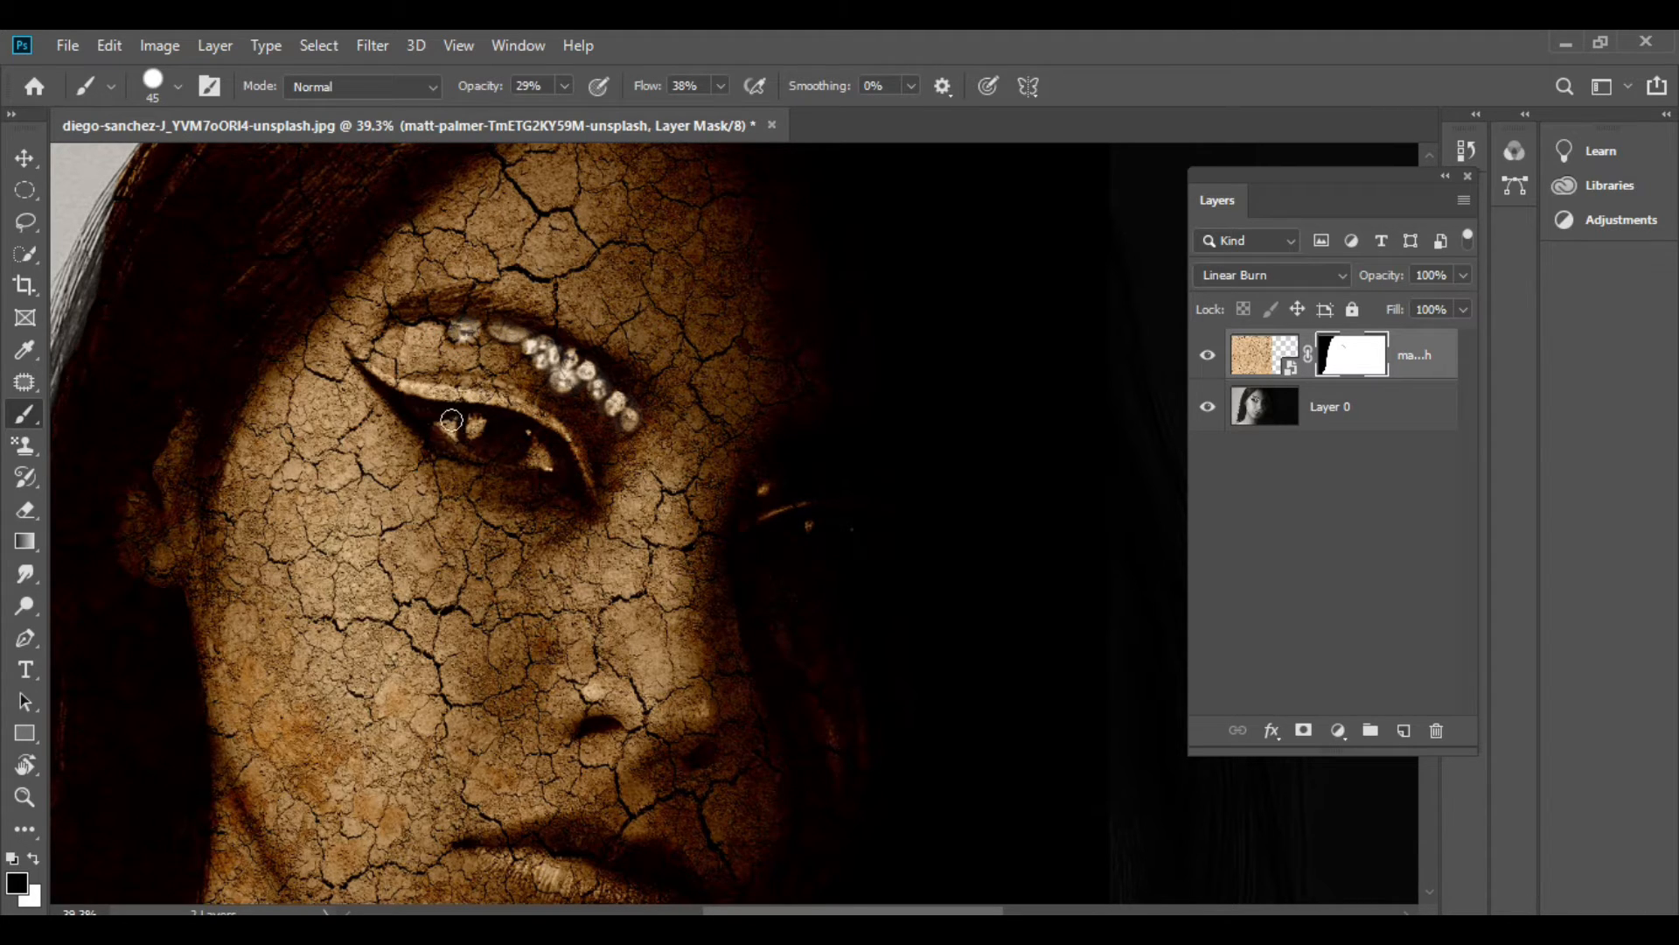
Mask the texture off the brightly lit eye at 100% brush opacity, refining its corners and edges with a 25 px brush
left_click_drag(439, 423, 502, 438)
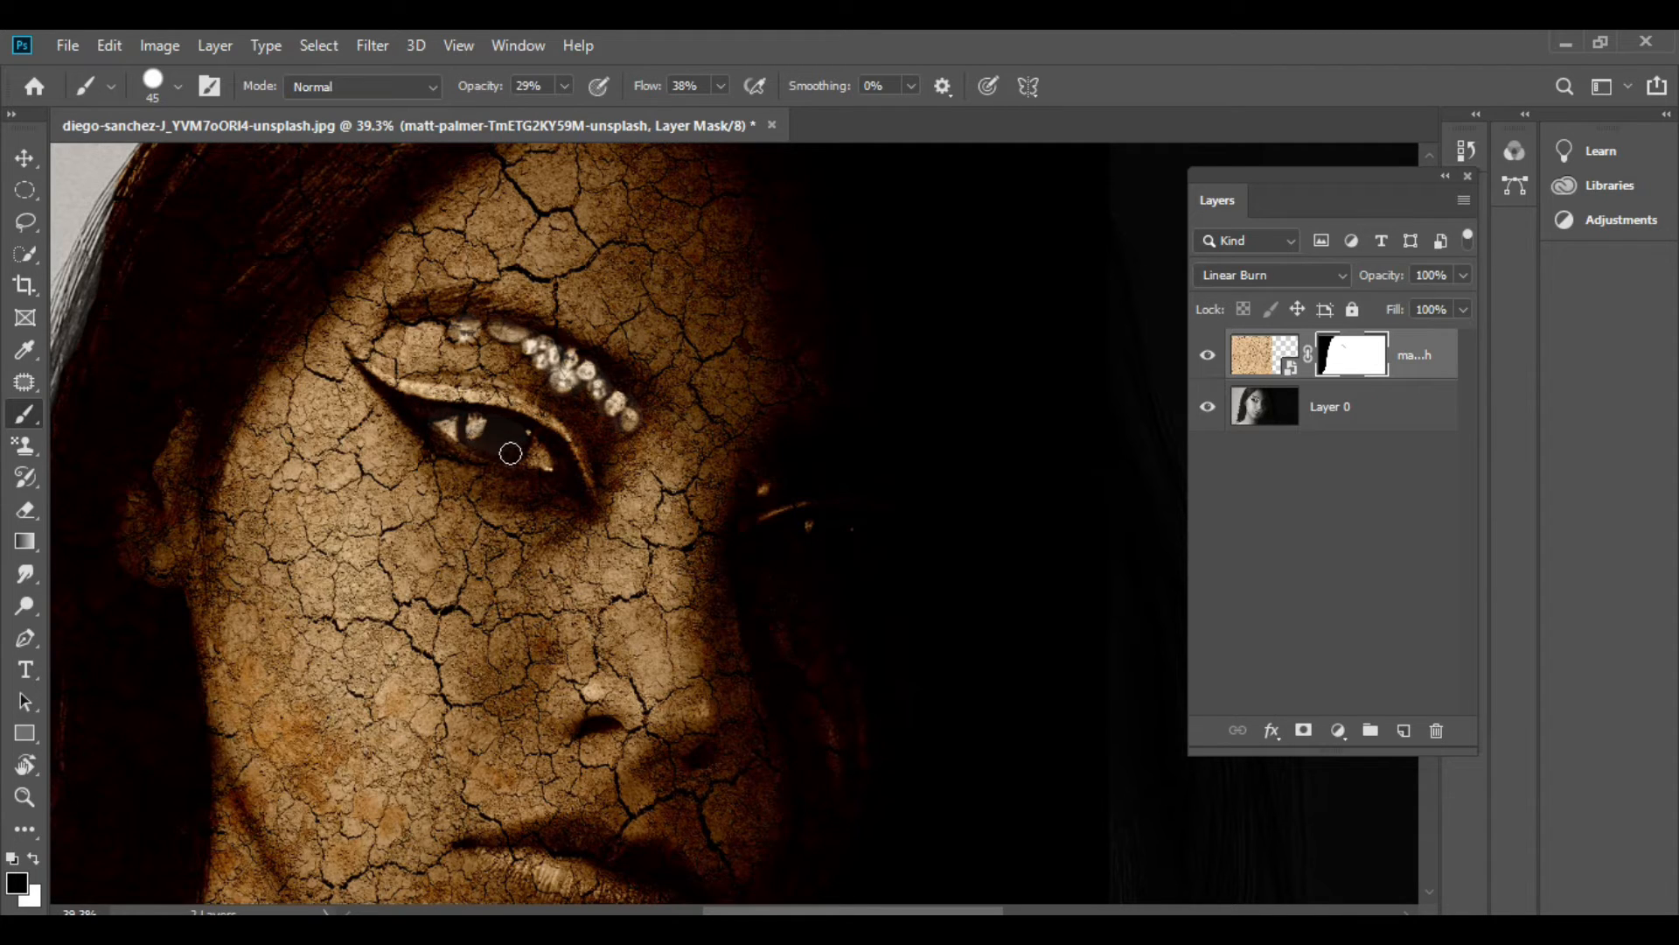
left_click(566, 86)
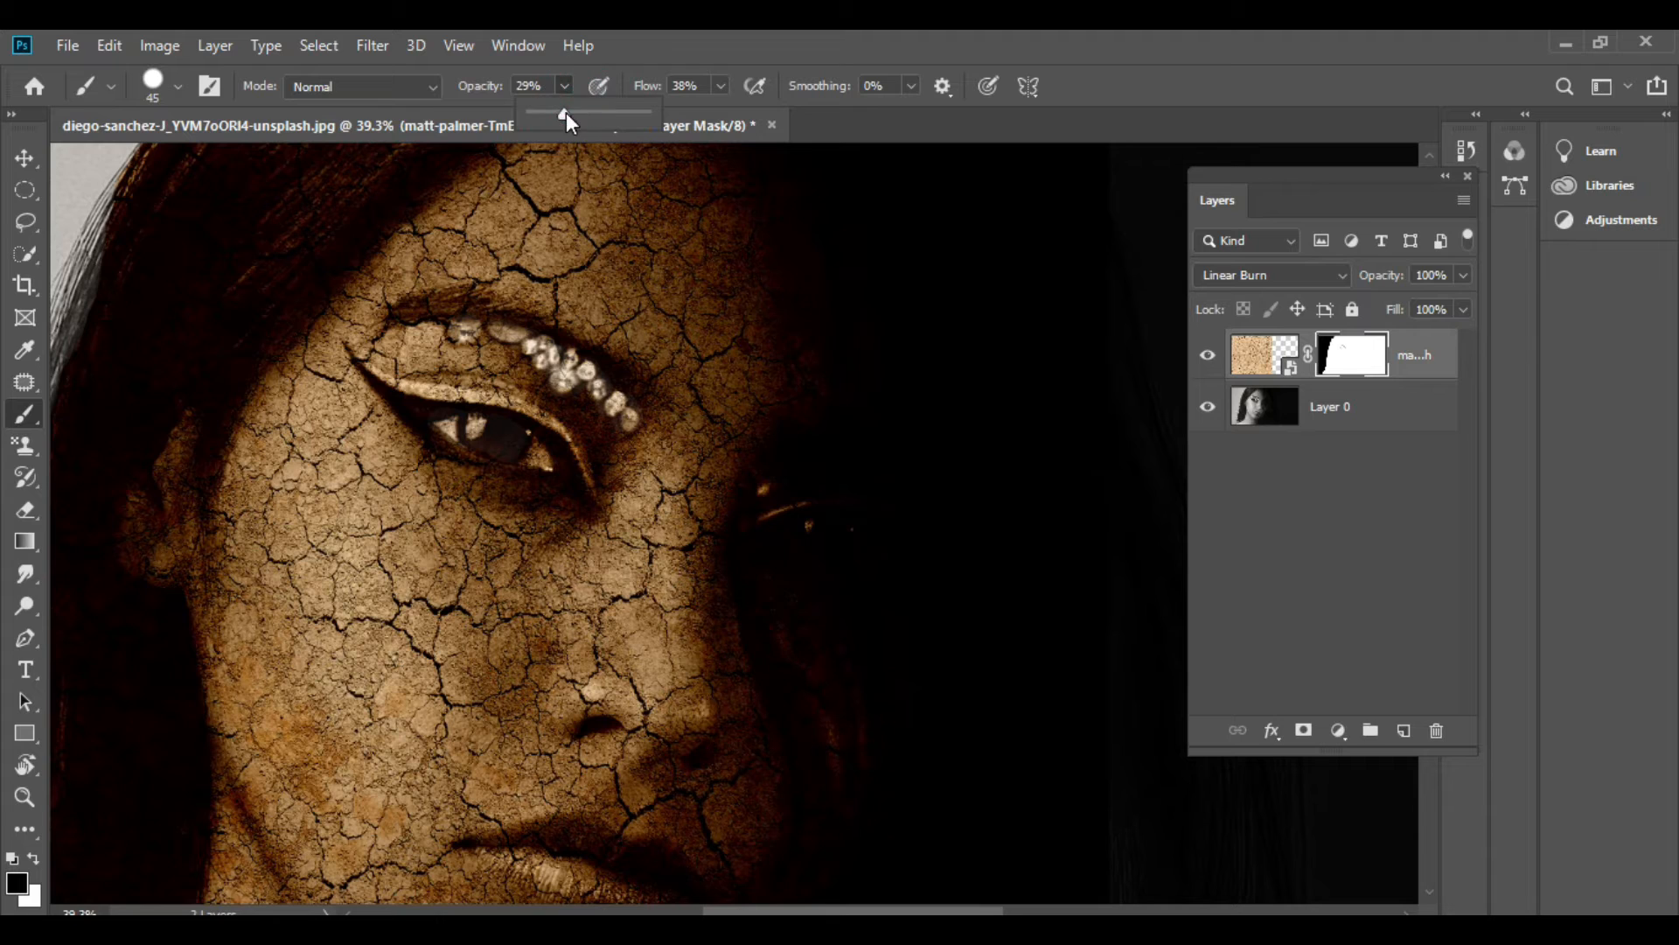
left_click_drag(565, 112, 647, 113)
mouse_move(433, 417)
left_mouse_down()
mouse_move(489, 427)
mouse_move(446, 432)
mouse_move(481, 453)
mouse_move(529, 458)
left_mouse_up()
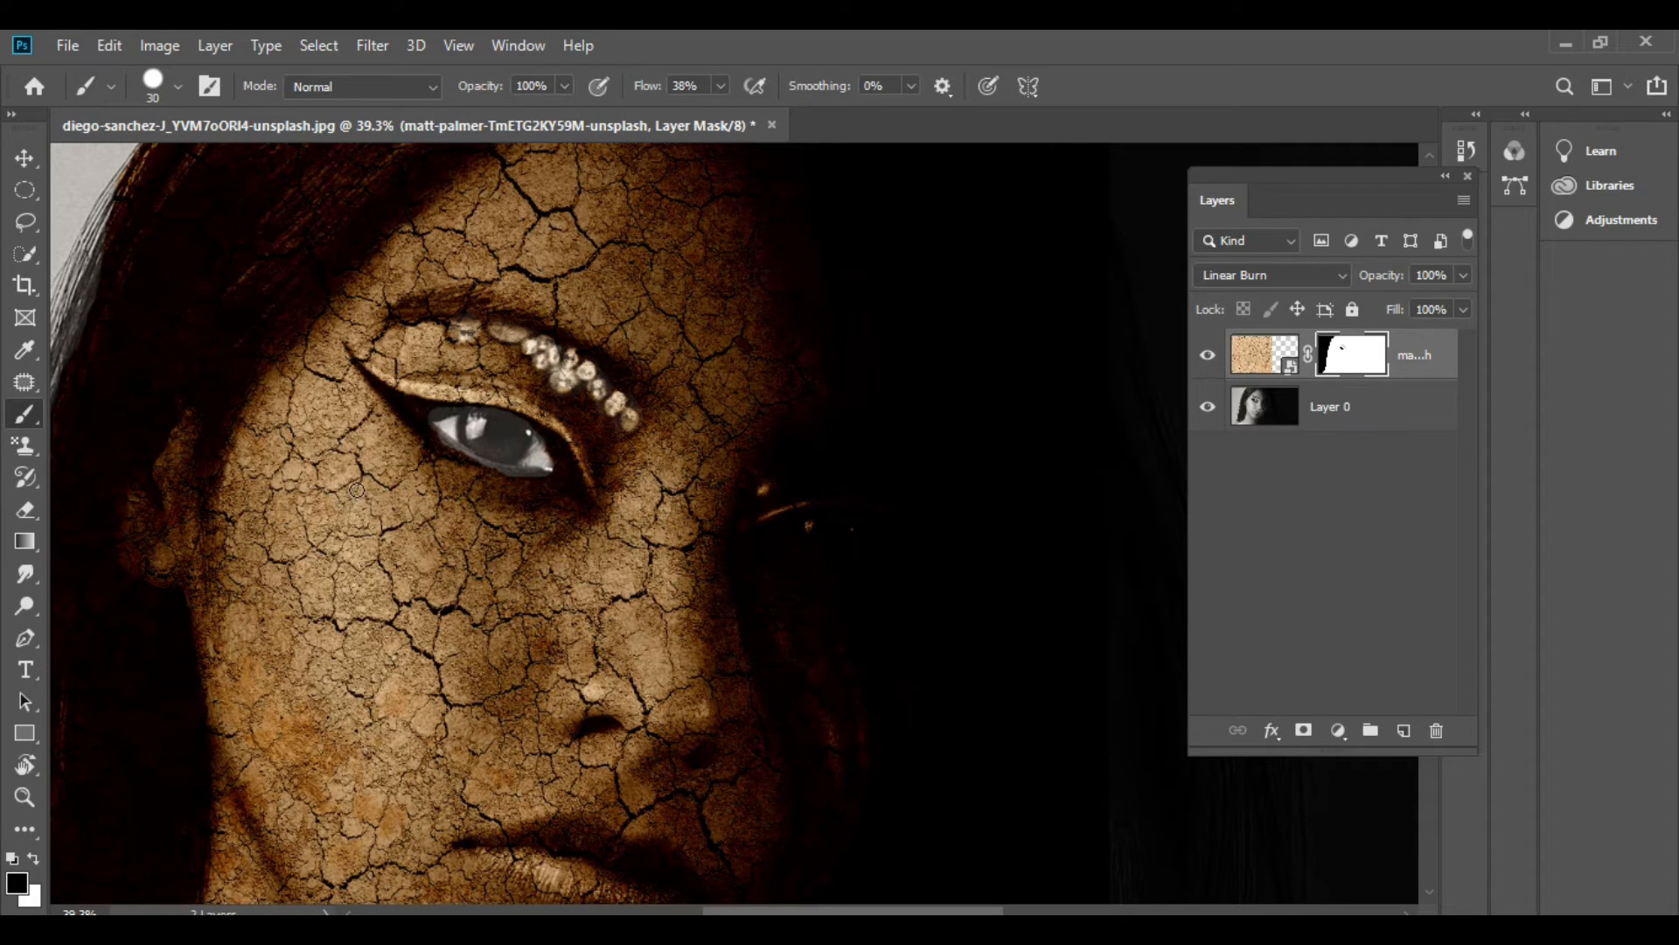
scroll(554, 448, "up", 2)
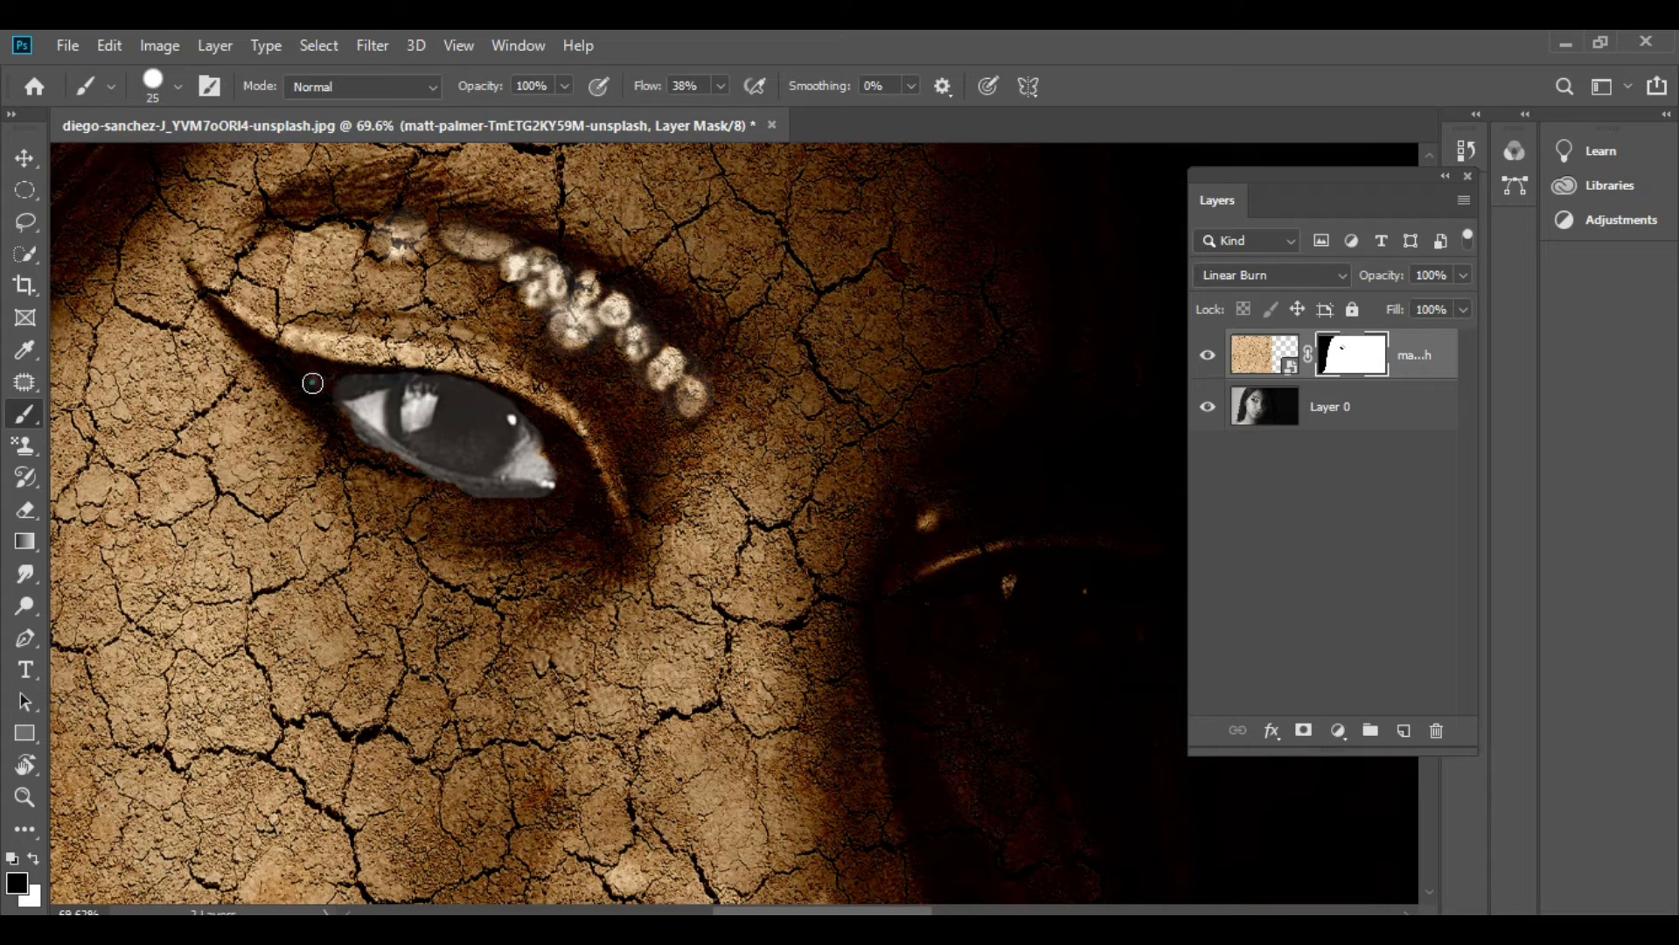
mouse_move(312, 383)
left_mouse_down()
mouse_move(348, 380)
mouse_move(321, 383)
mouse_move(436, 479)
mouse_move(564, 485)
left_mouse_up()
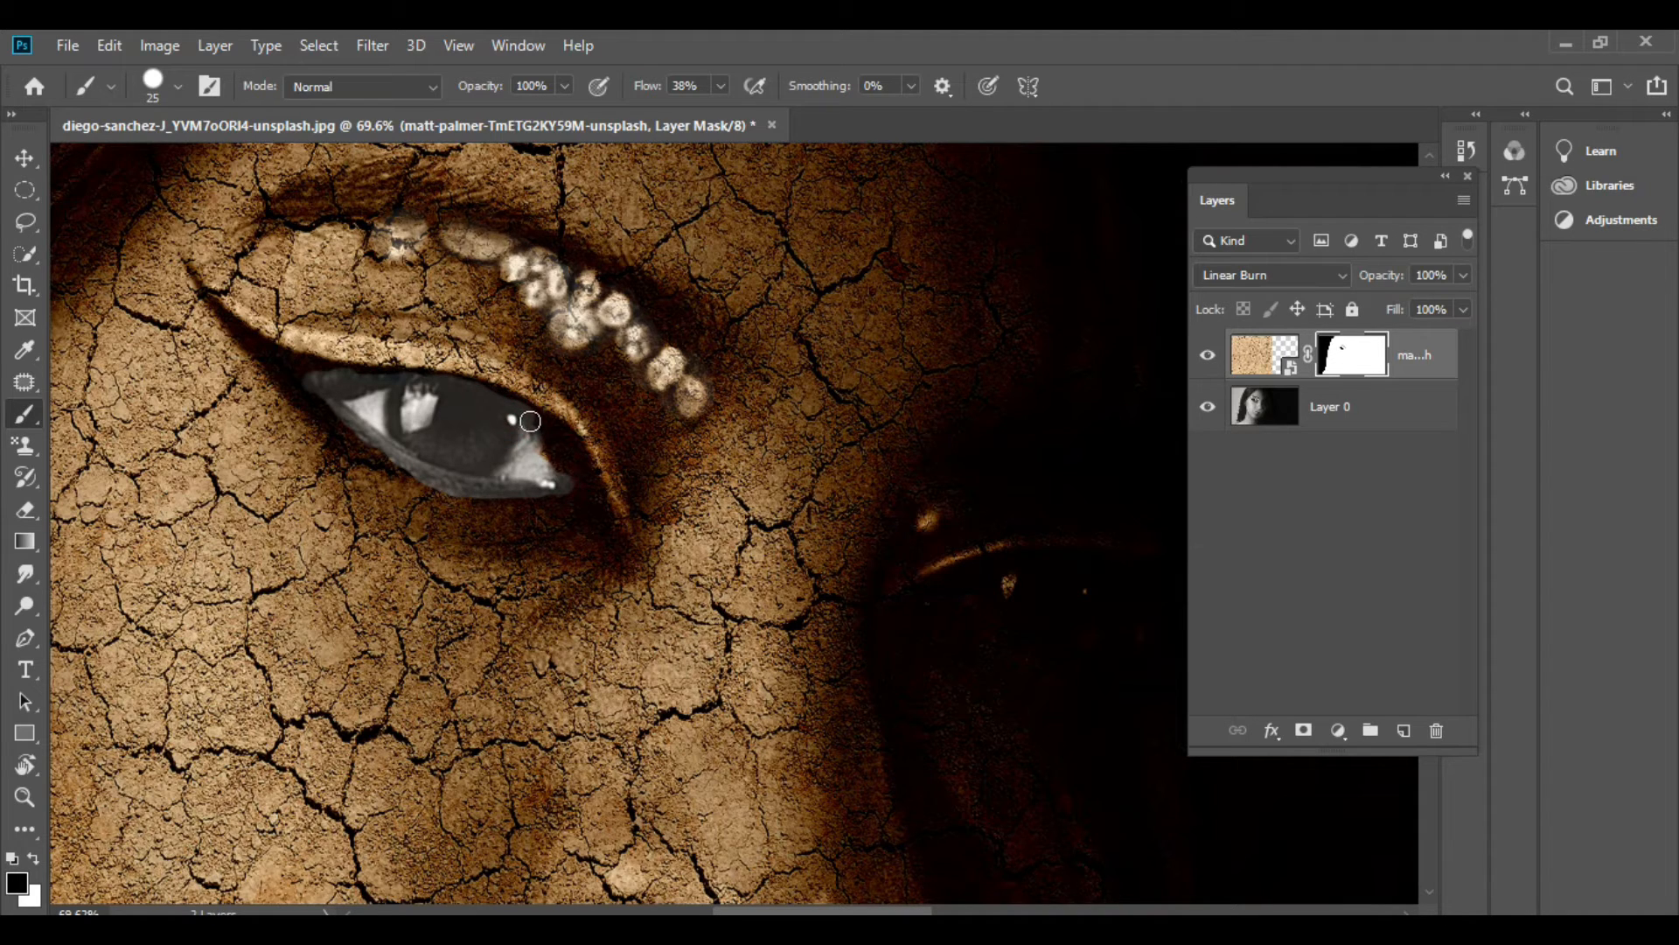
mouse_move(525, 420)
left_mouse_down()
mouse_move(579, 486)
mouse_move(542, 459)
left_mouse_up()
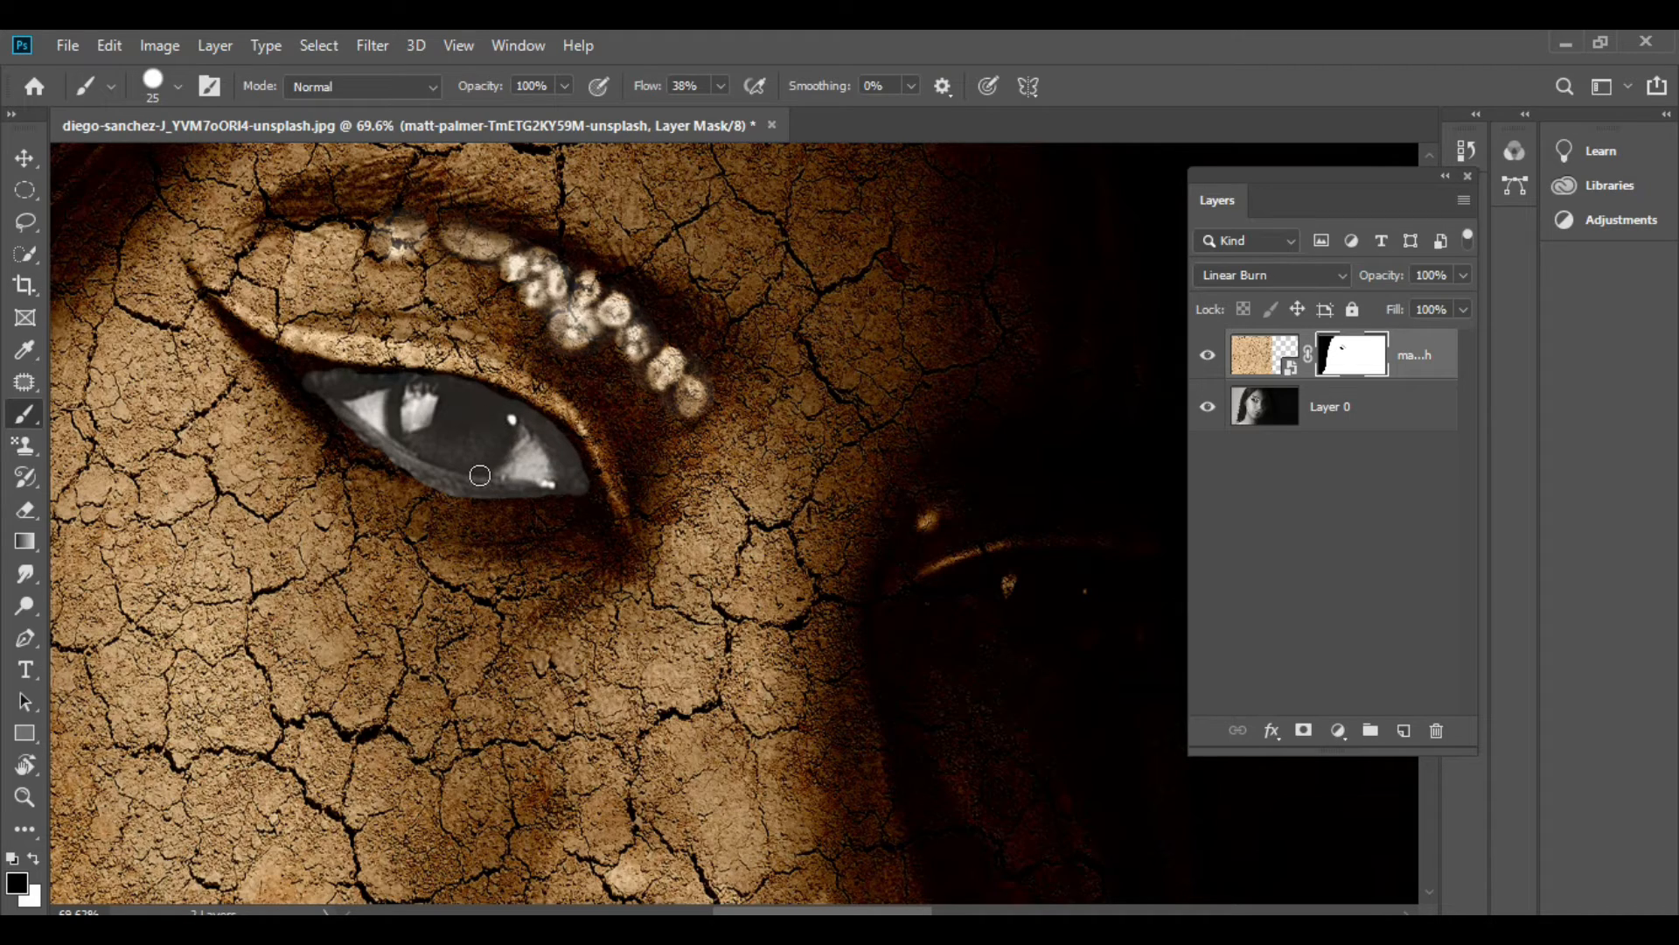
Mask the texture off the shadowed eye, reducing the brush from 25 to 15 px for its edges
scroll(481, 474, "down", 3)
scroll(862, 574, "up", 5)
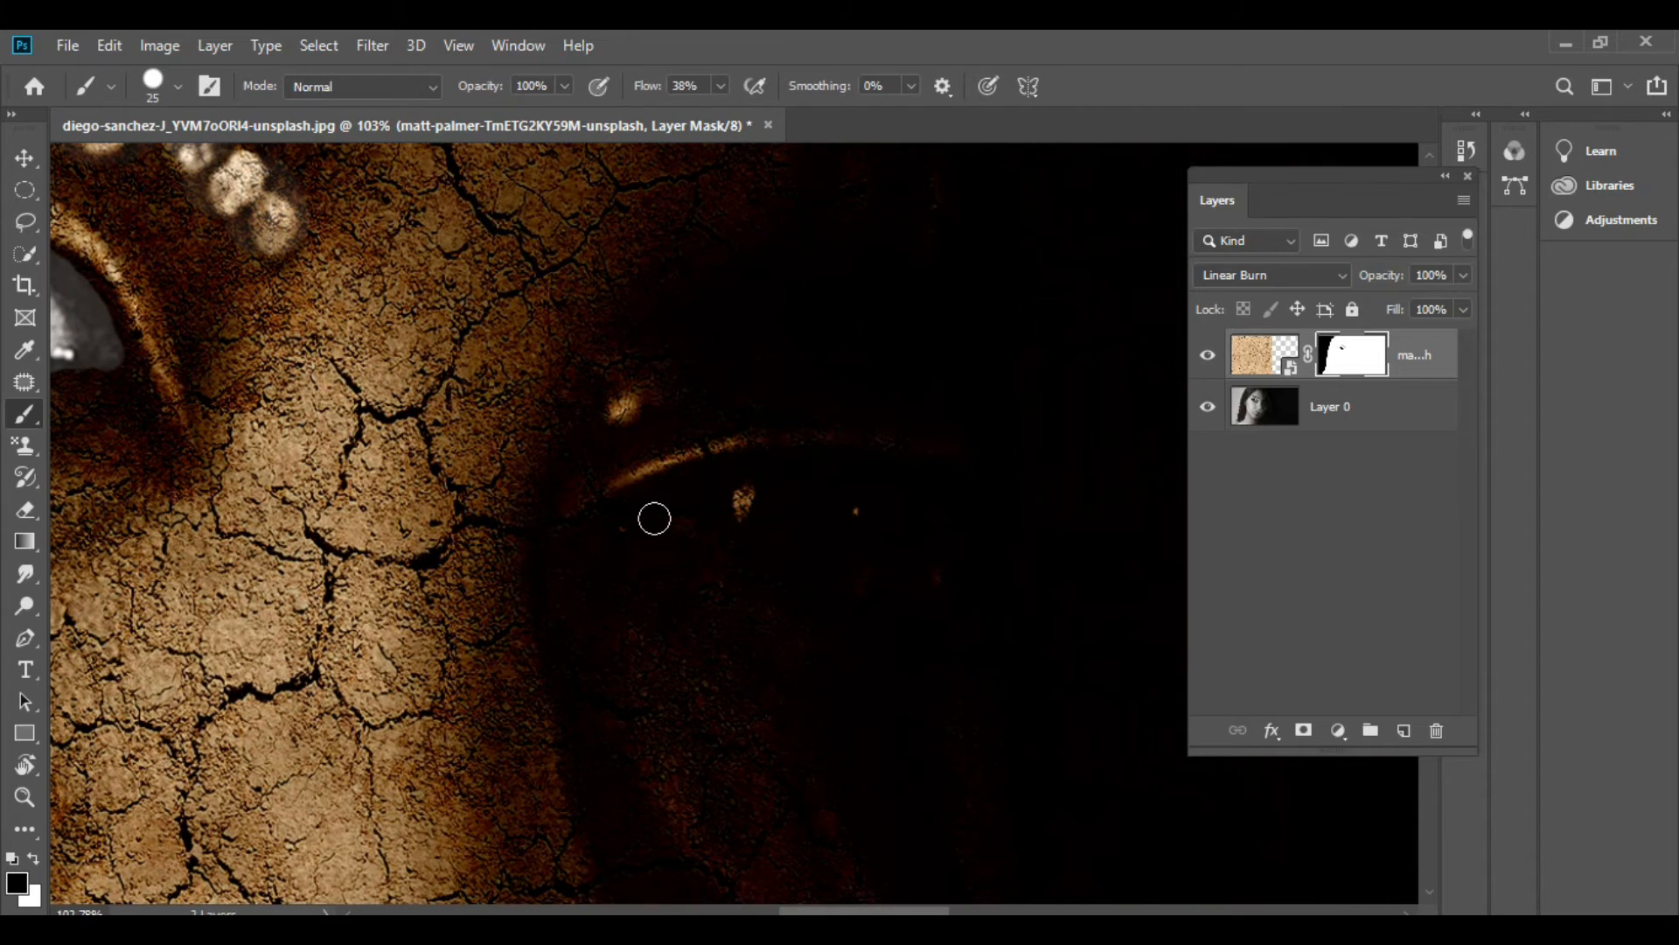
mouse_move(653, 513)
left_mouse_down()
mouse_move(836, 499)
mouse_move(731, 490)
mouse_move(828, 480)
mouse_move(892, 500)
mouse_move(679, 521)
mouse_move(810, 570)
mouse_move(953, 561)
mouse_move(865, 487)
mouse_move(907, 495)
mouse_move(967, 548)
mouse_move(858, 532)
mouse_move(915, 547)
mouse_move(864, 553)
mouse_move(660, 491)
mouse_move(697, 532)
mouse_move(776, 569)
mouse_move(945, 569)
left_mouse_up()
key("bracketleft")
key("bracketleft")
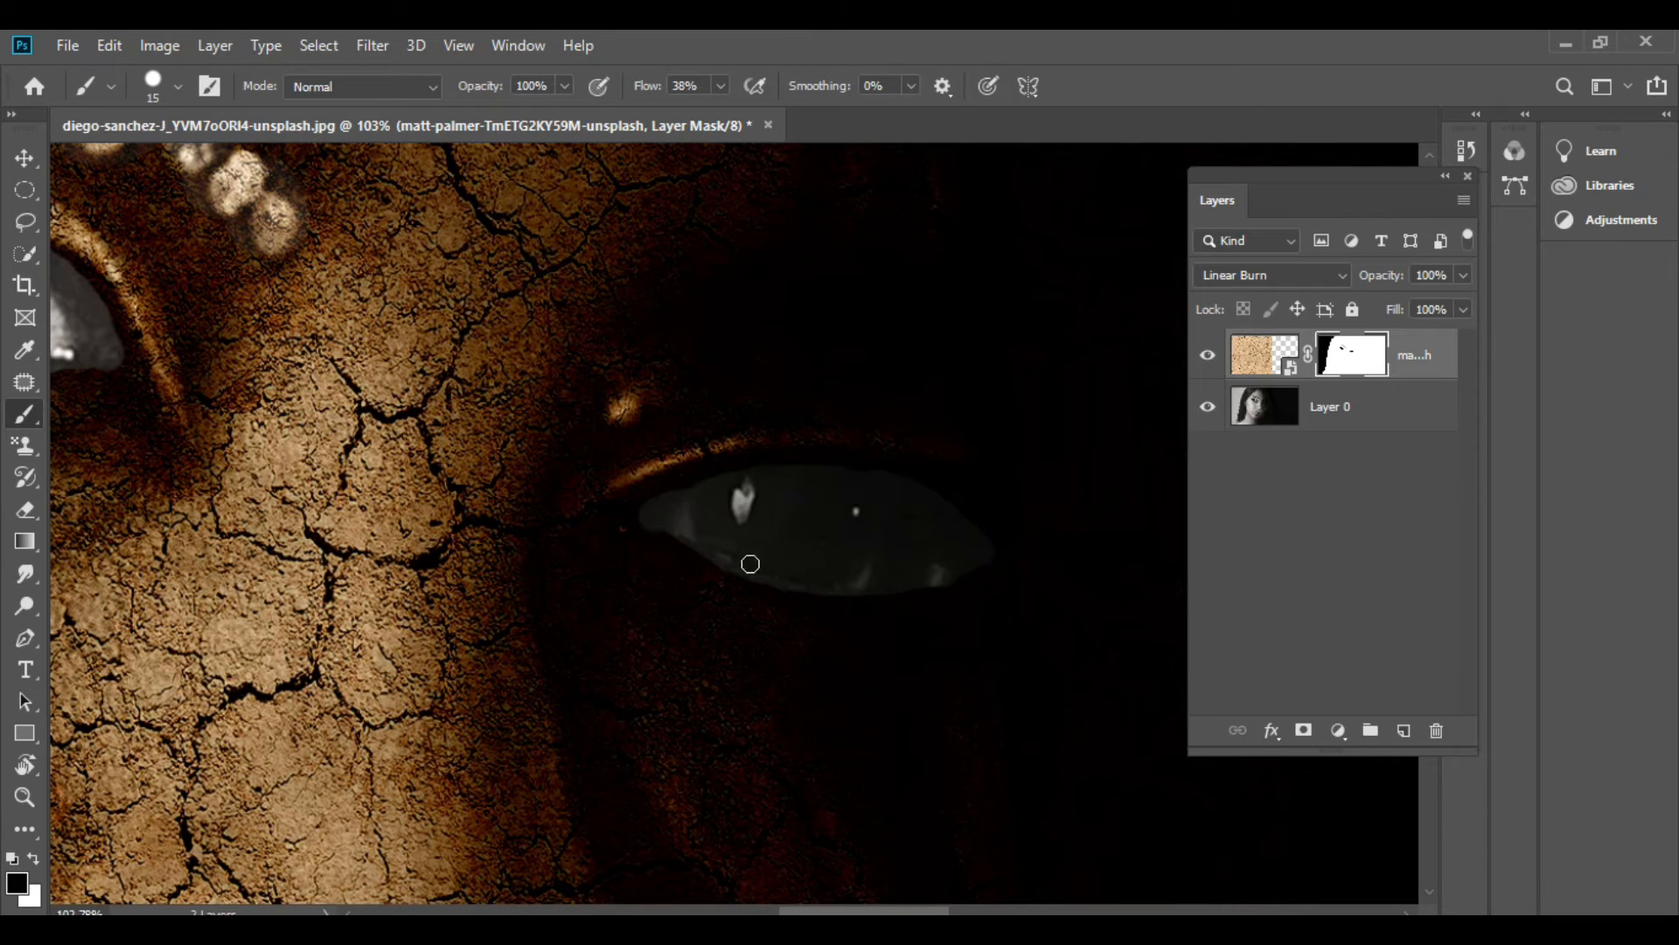
Partly mask the texture off the upper and lower lips, using a 40 px brush at 50% opacity
scroll(848, 528, "down", 5)
scroll(767, 461, "down", 4)
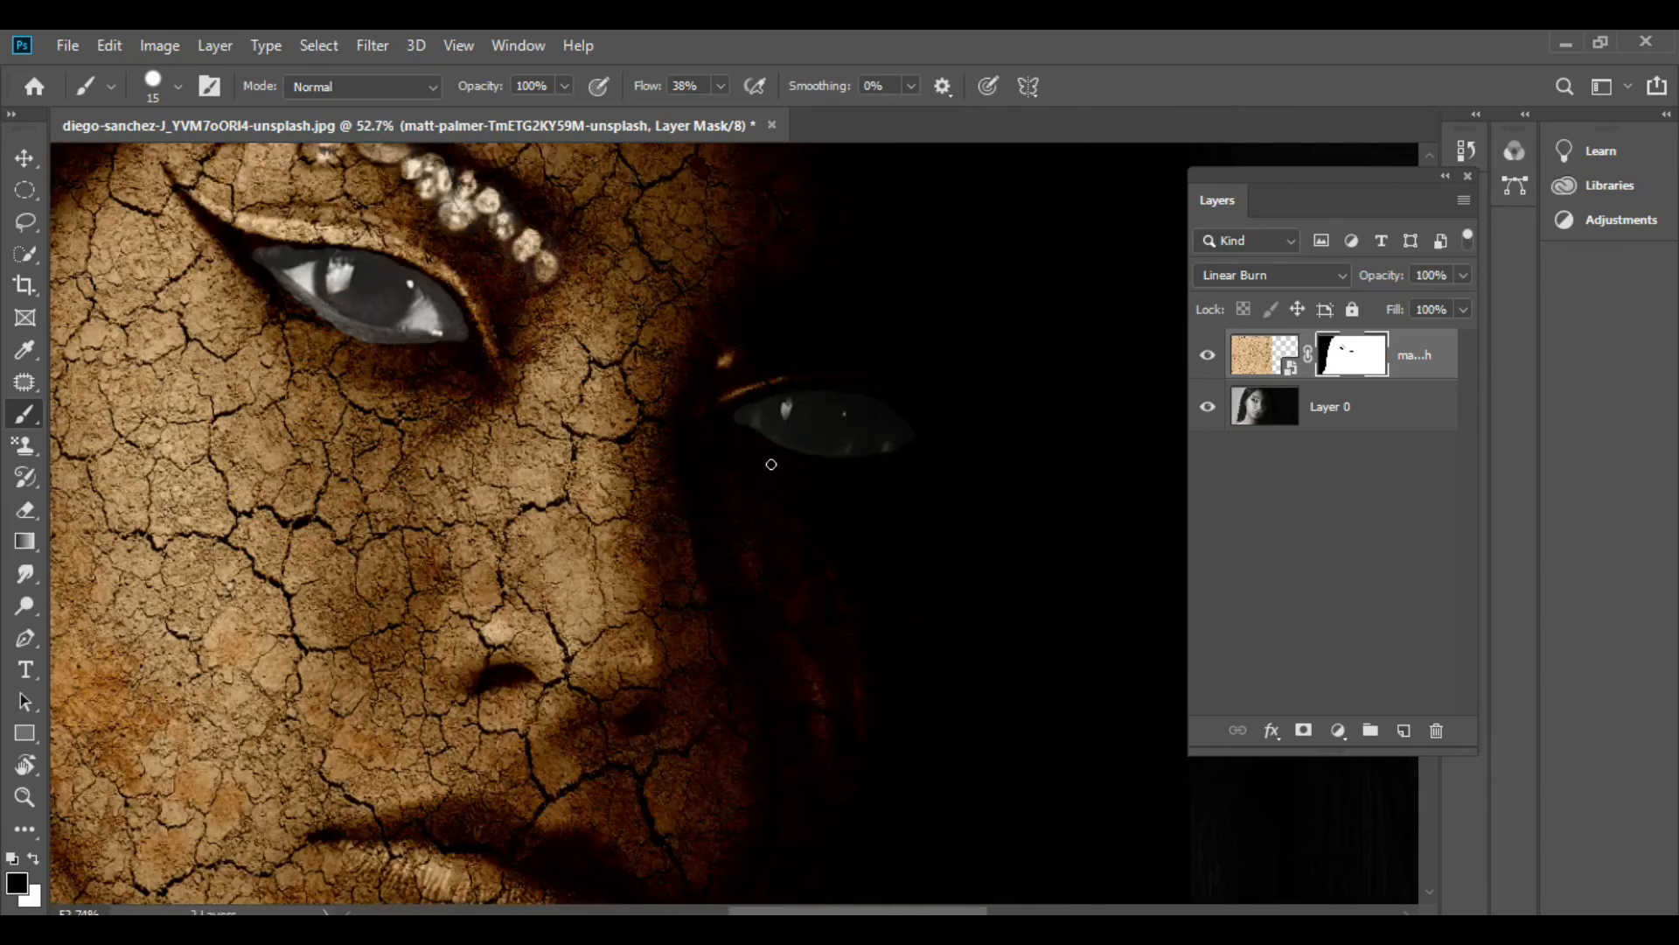
scroll(475, 627, "up", 3)
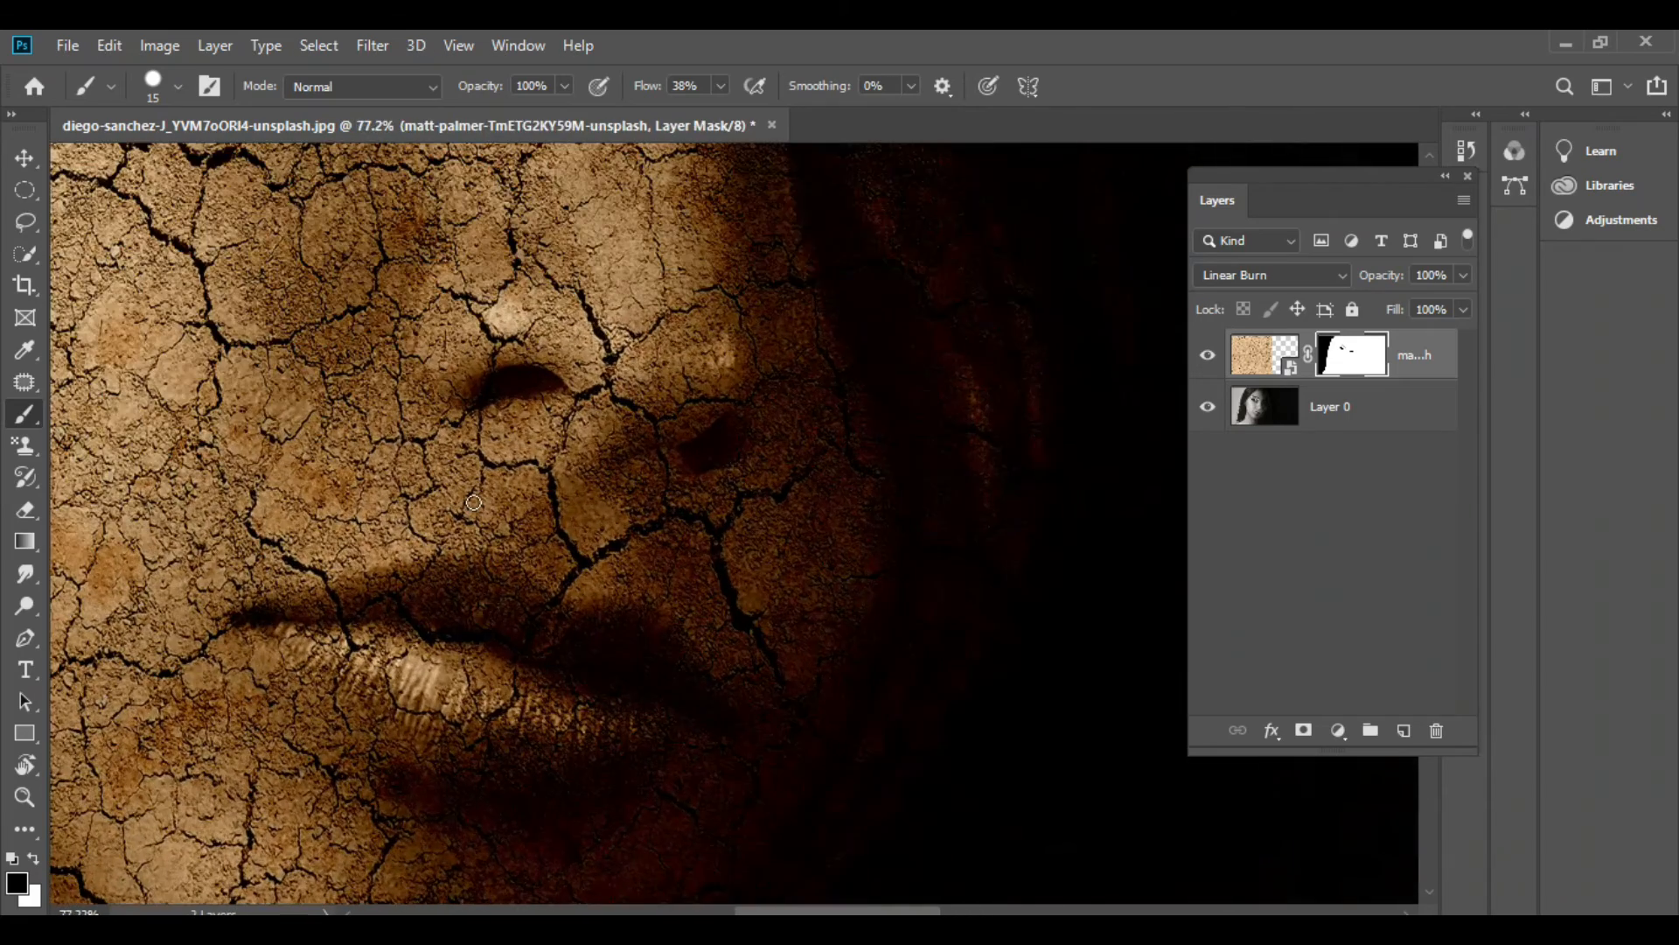
left_click(567, 85)
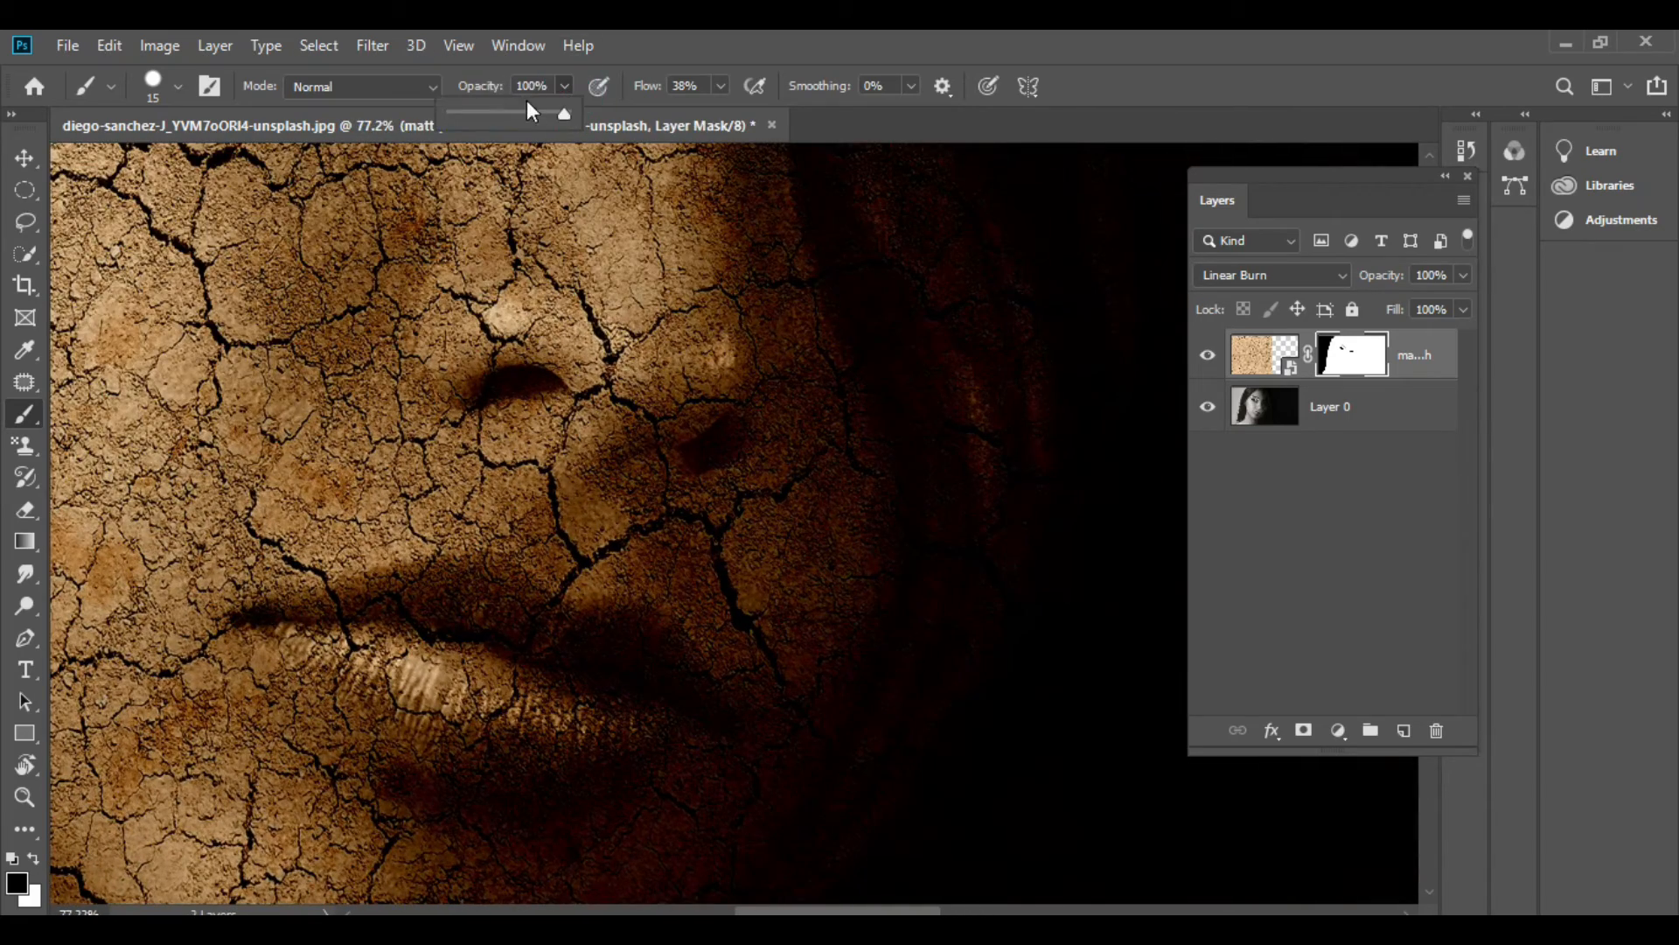
left_click(508, 112)
key("bracketright")
key("bracketright")
key("bracketright")
key("bracketright")
key("bracketright")
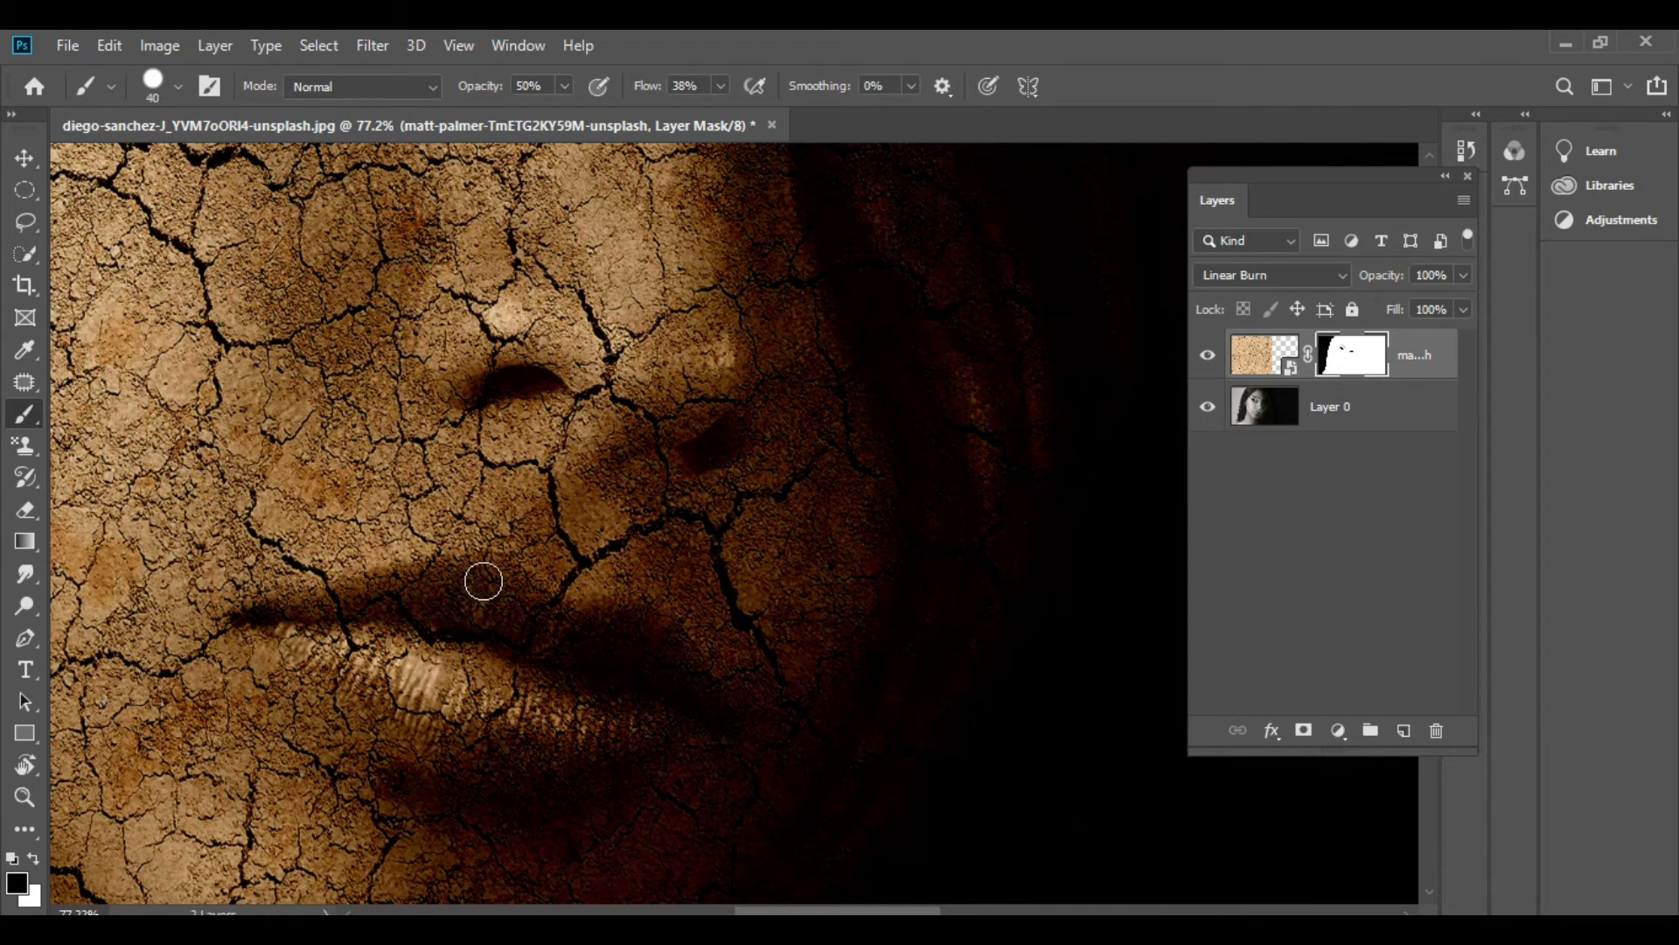
mouse_move(484, 581)
left_mouse_down()
mouse_move(533, 621)
mouse_move(437, 600)
mouse_move(482, 584)
mouse_move(460, 580)
mouse_move(351, 603)
mouse_move(550, 647)
mouse_move(537, 641)
mouse_move(528, 664)
mouse_move(476, 668)
mouse_move(345, 630)
mouse_move(494, 744)
mouse_move(586, 746)
mouse_move(654, 722)
mouse_move(447, 683)
mouse_move(604, 715)
mouse_move(584, 661)
mouse_move(550, 662)
mouse_move(618, 631)
mouse_move(697, 709)
mouse_move(627, 675)
left_mouse_up()
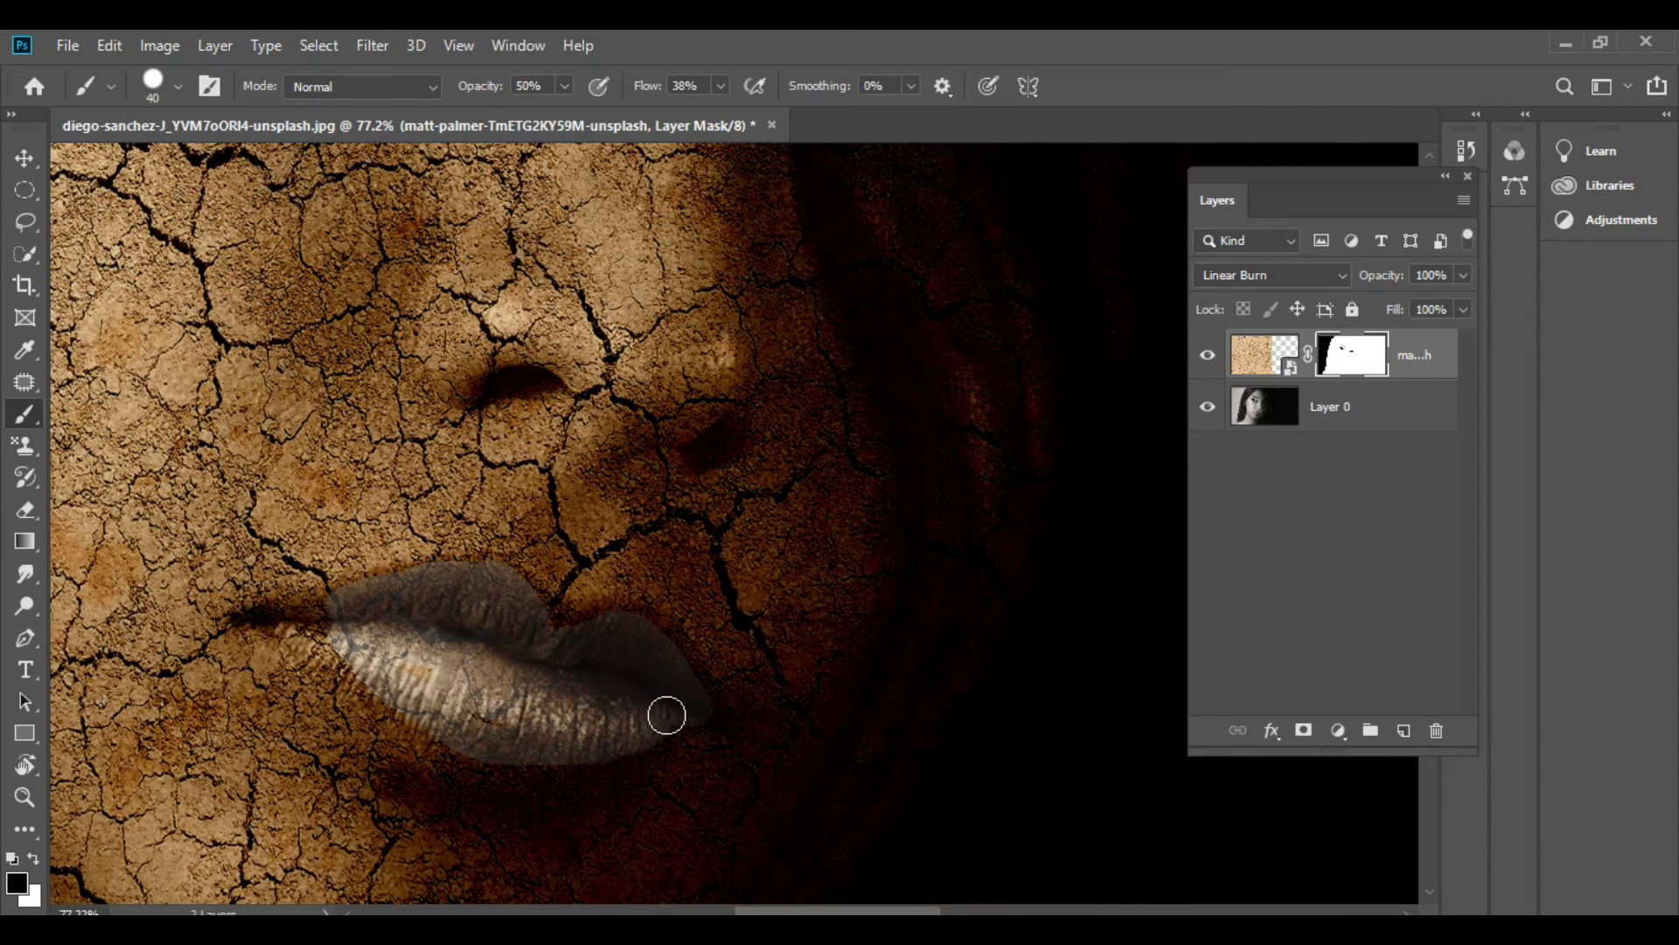
Refine the mask at both corners of the mouth and along the lower lip's edge with a 20 px brush
key("bracketleft")
key("bracketleft")
left_click(714, 714)
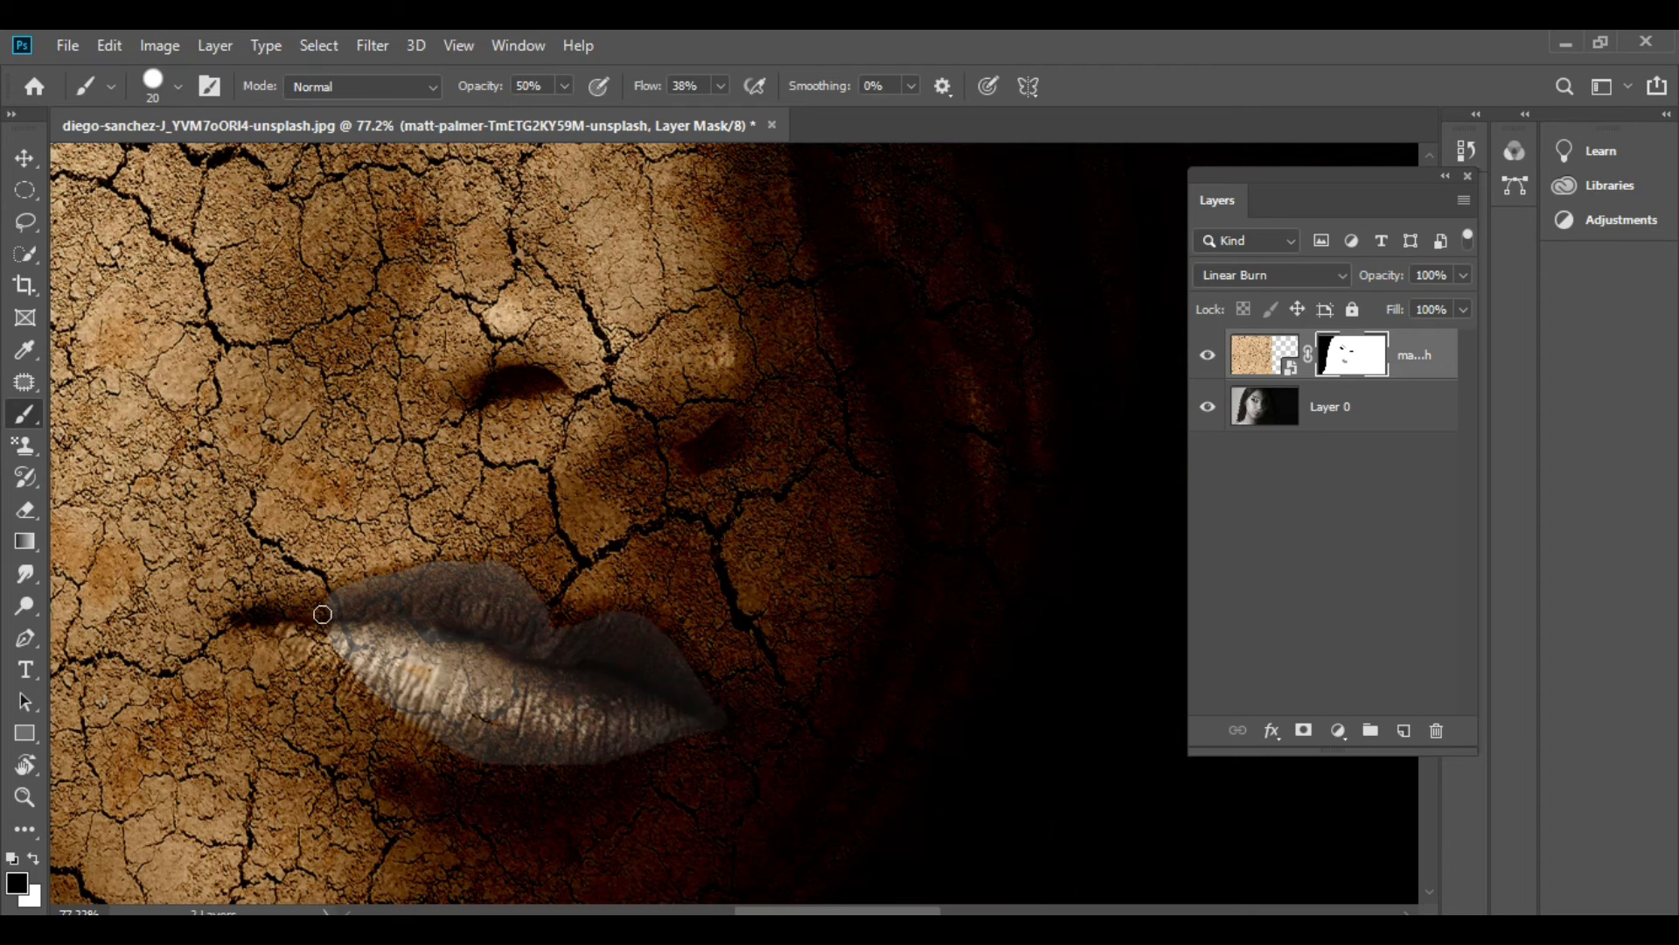
mouse_move(275, 614)
left_mouse_down()
mouse_move(339, 605)
mouse_move(295, 613)
mouse_move(342, 647)
mouse_move(293, 627)
mouse_move(388, 704)
left_mouse_up()
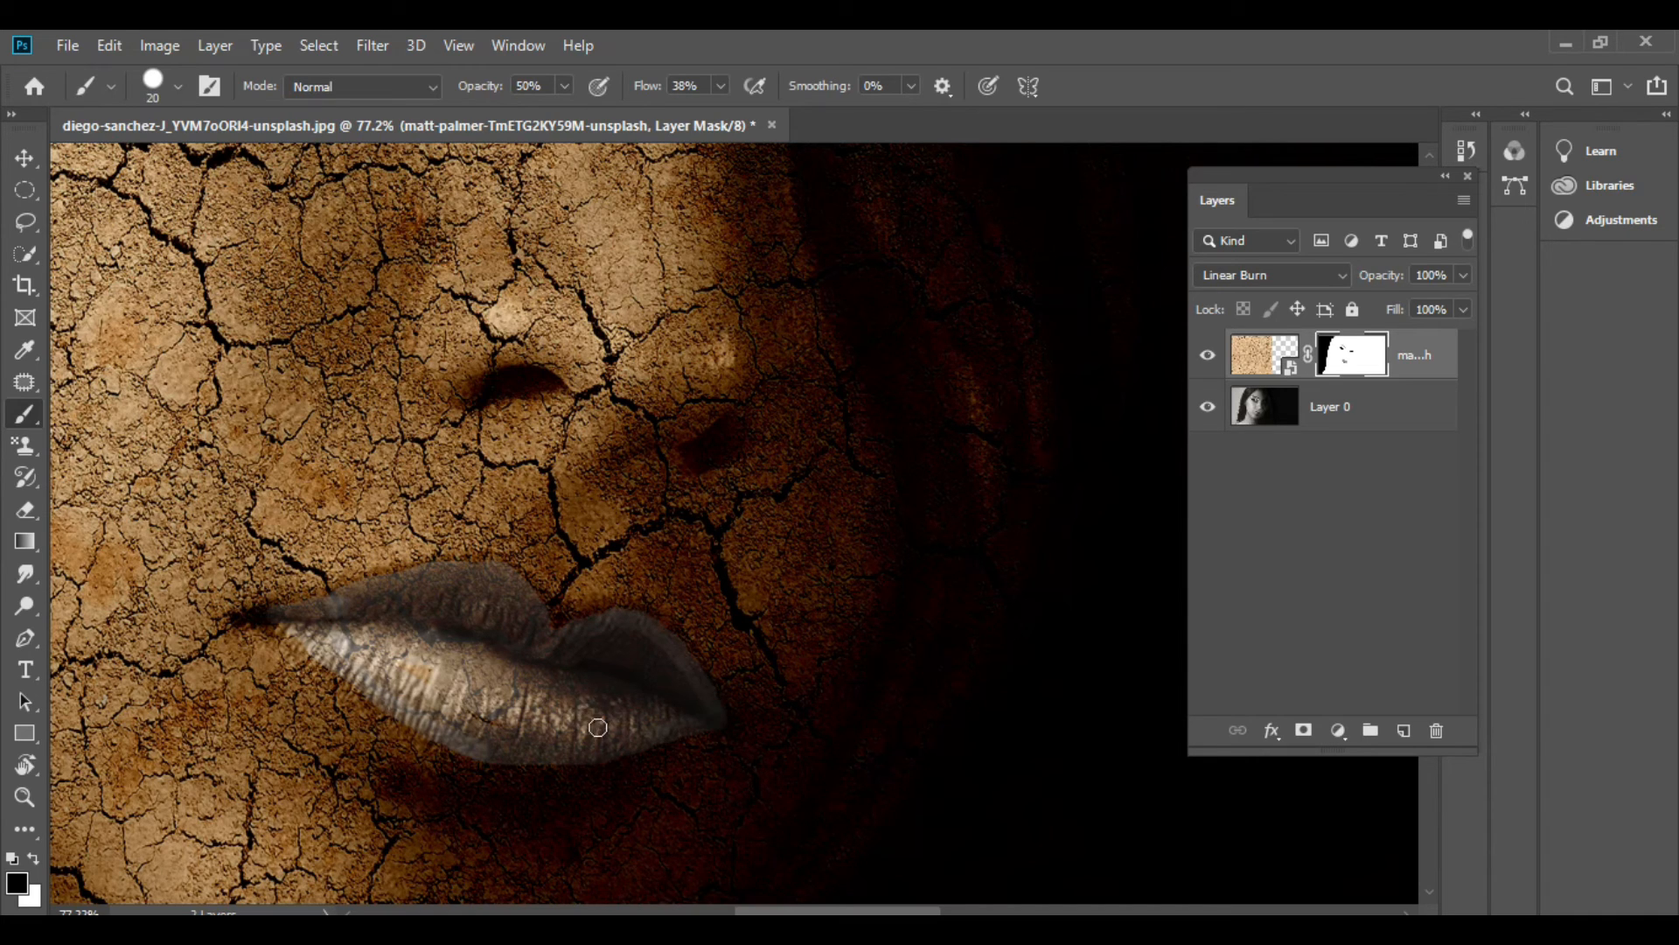
mouse_move(703, 726)
left_mouse_down()
mouse_move(595, 760)
mouse_move(506, 760)
left_mouse_up()
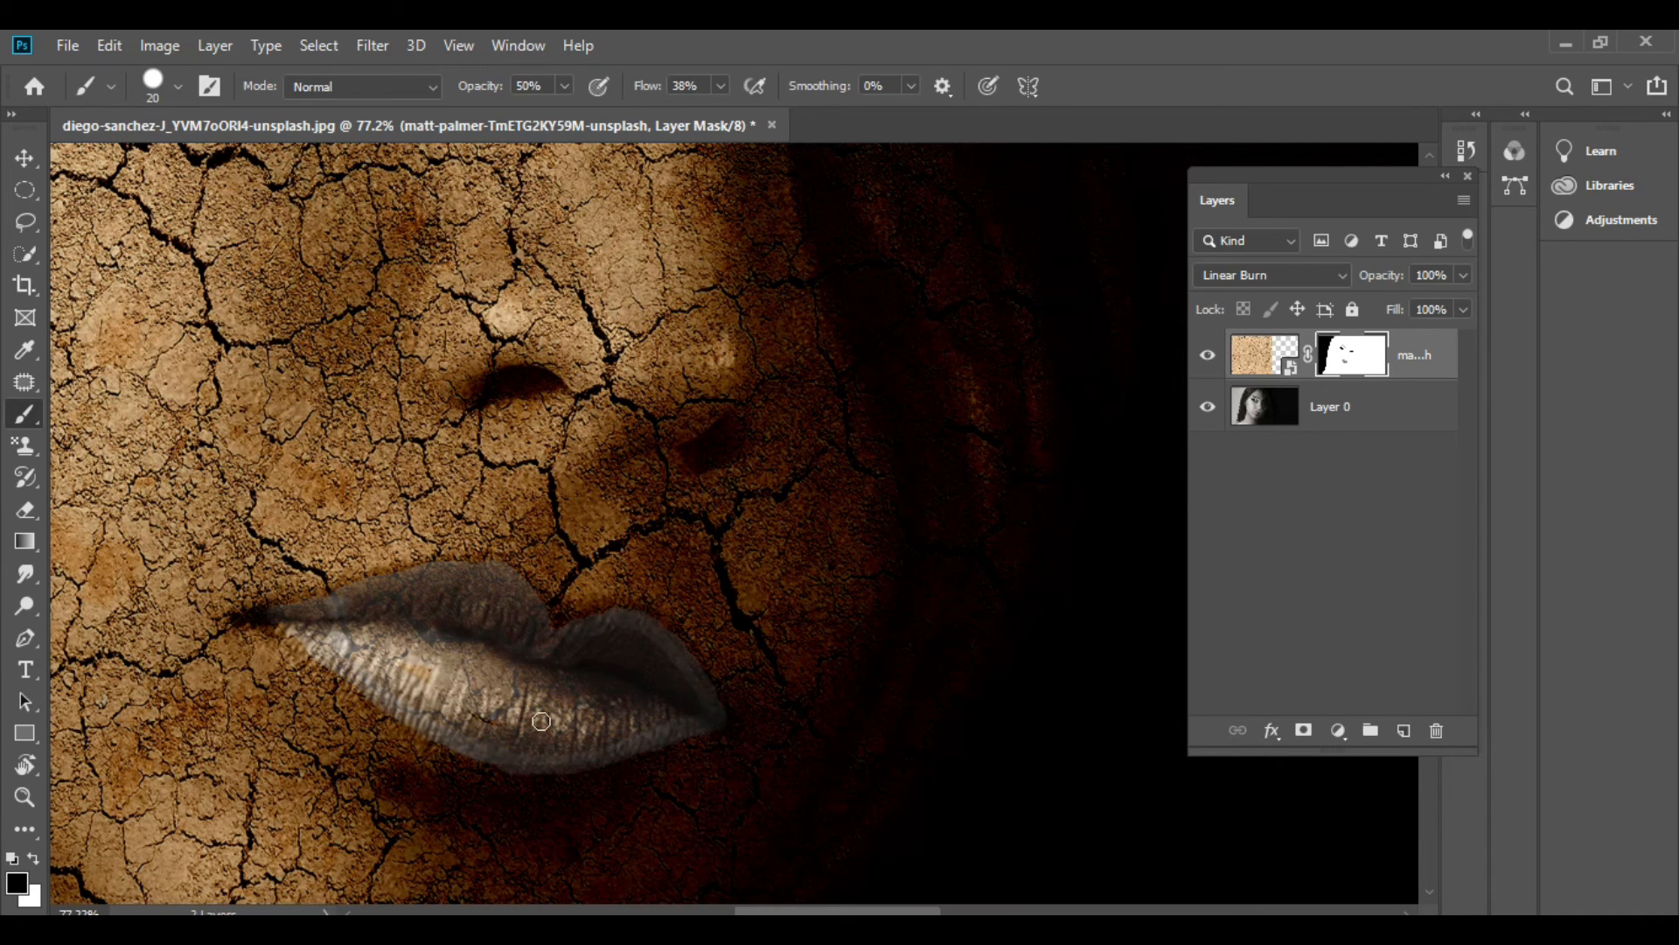
Close the Layers panel to clear the view of the whole portrait and activate the Move tool
scroll(538, 695, "down", 5)
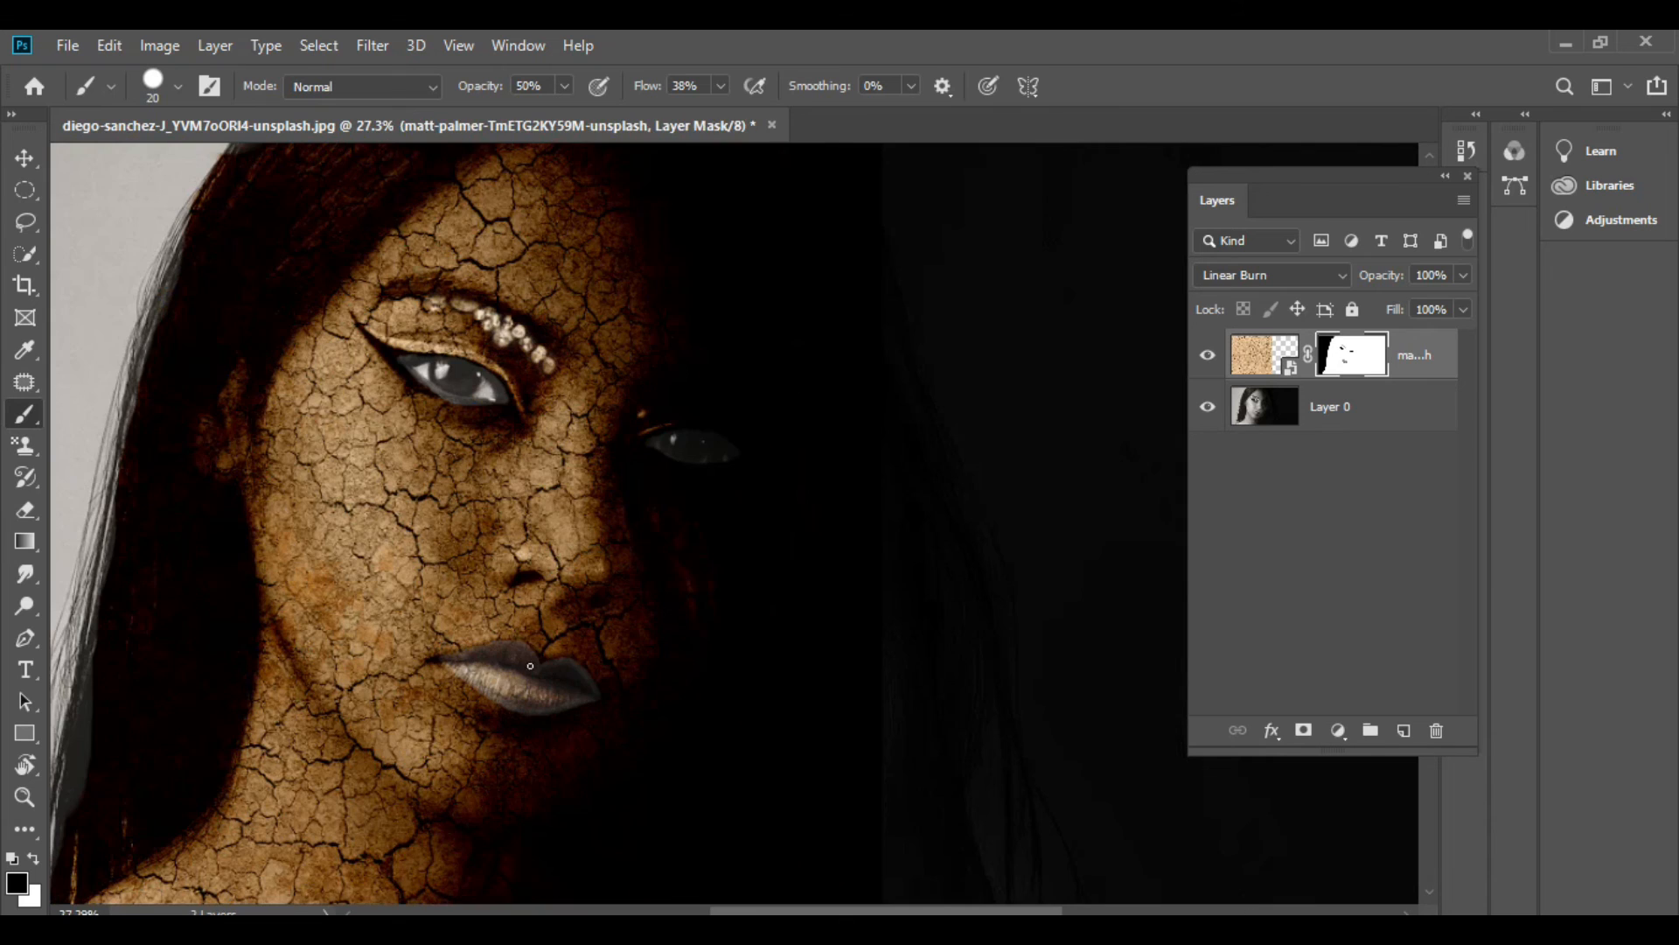
scroll(529, 660, "down", 1)
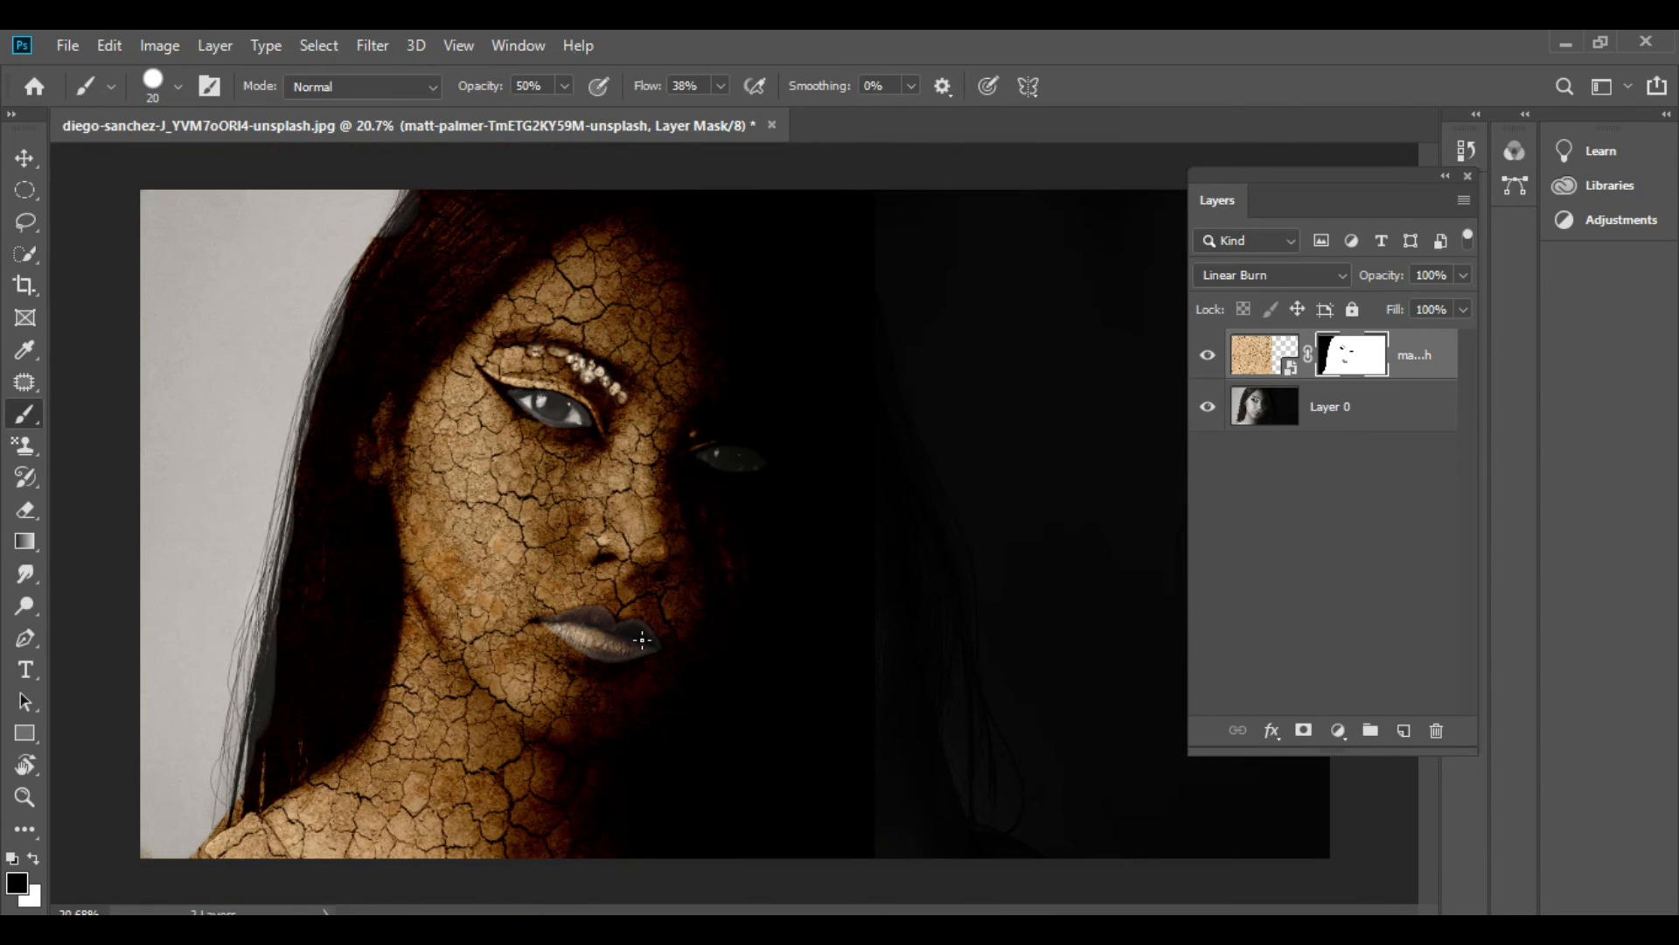
scroll(642, 639, "up", 1)
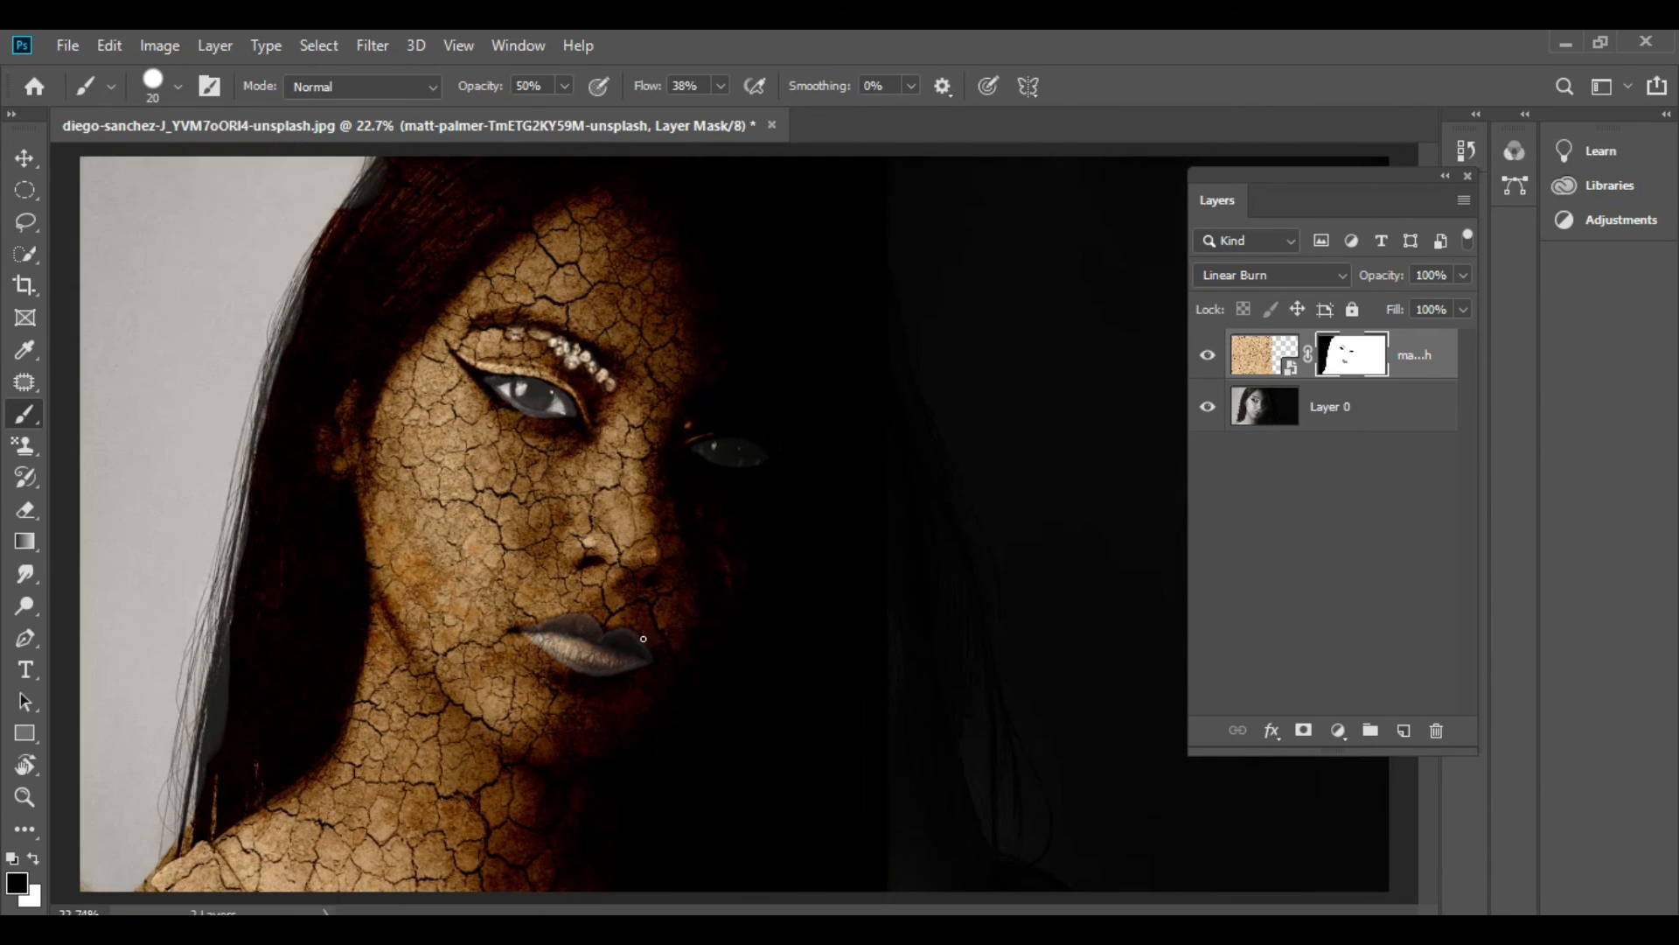
left_click(1469, 166)
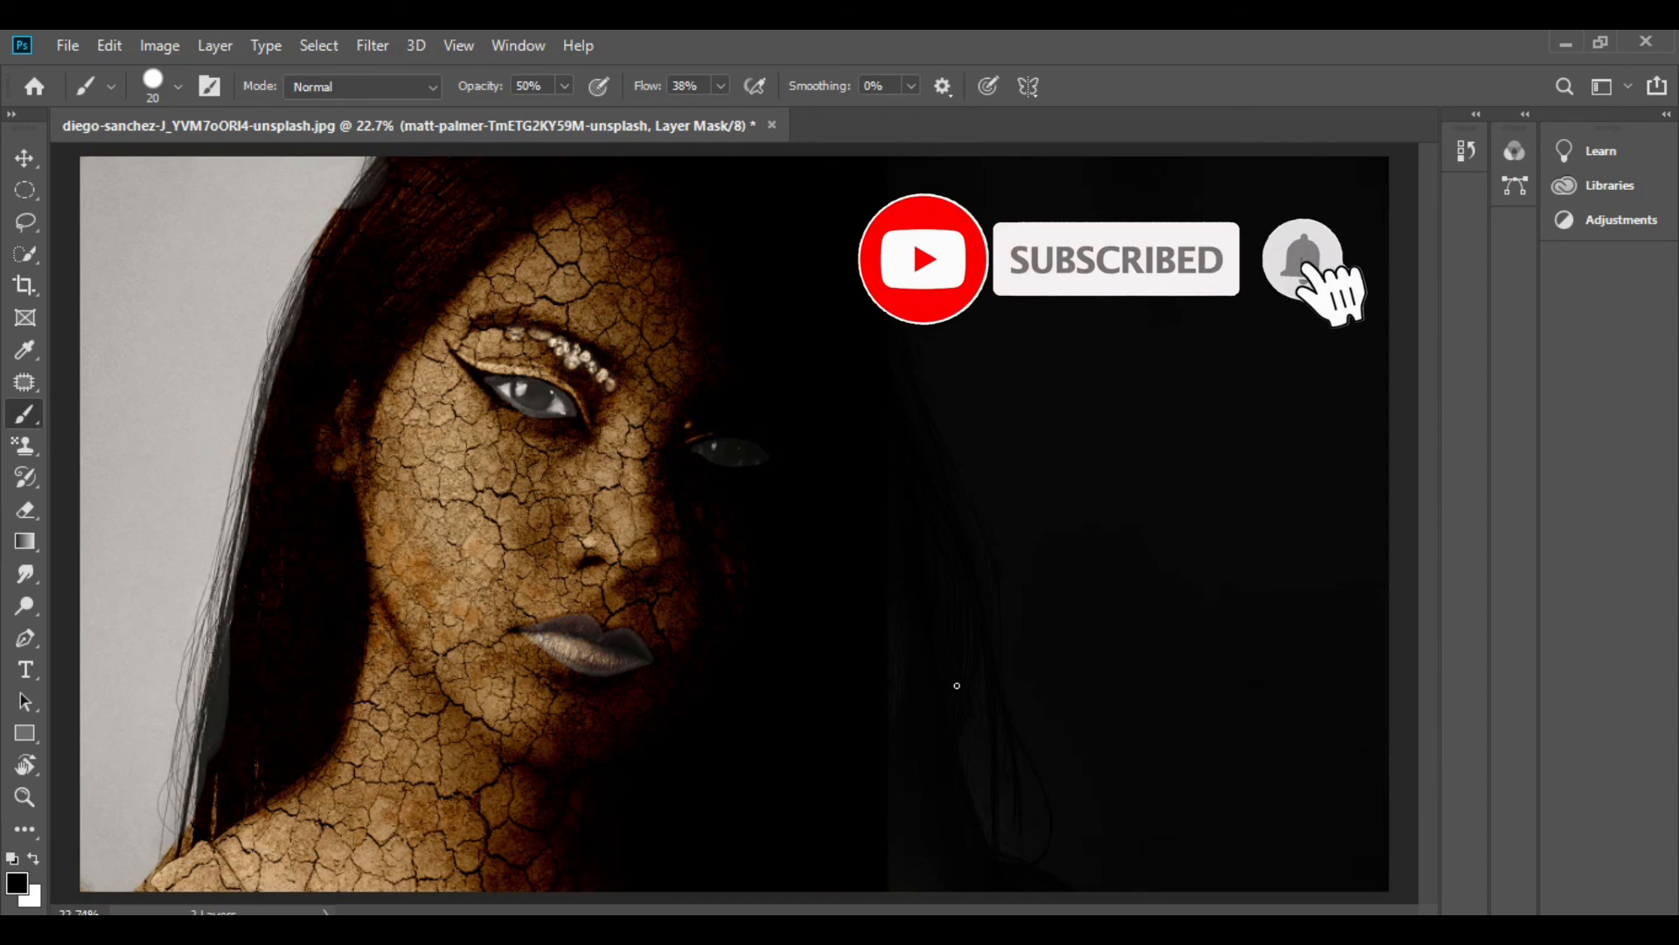
left_click(25, 158)
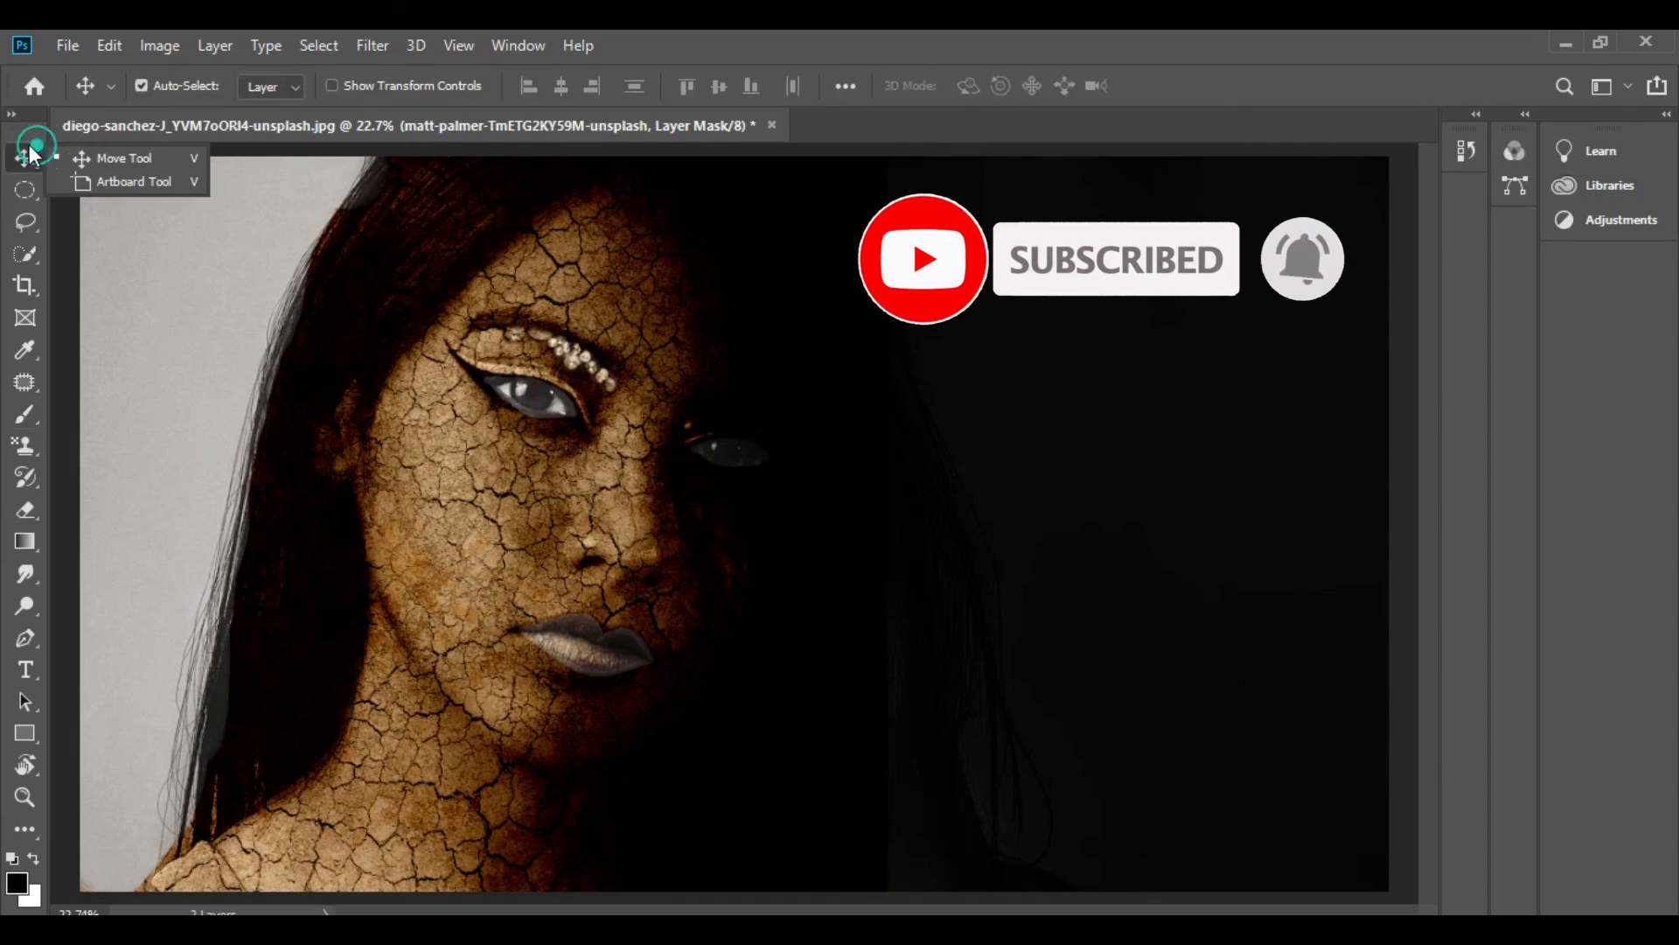